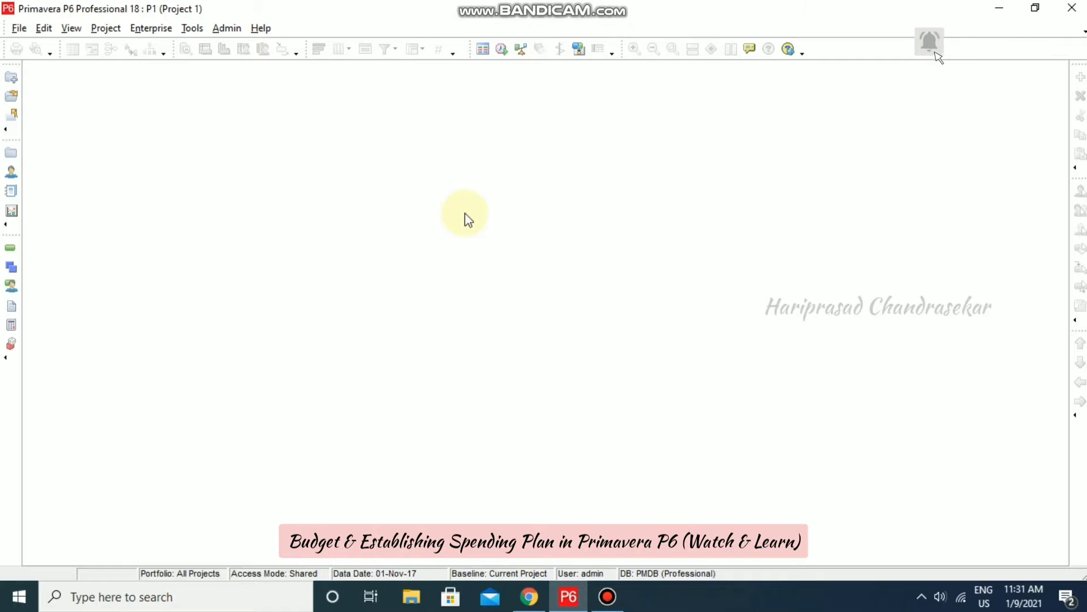
- Review Project 1's activities from Planning through Result, and return to the WBS view
left_click(106, 28)
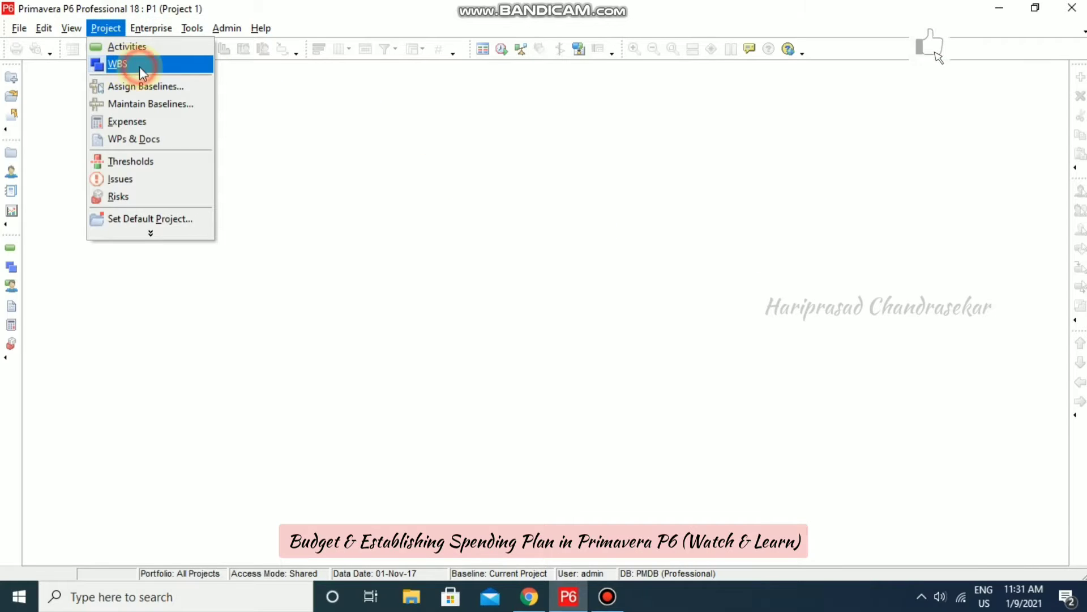
left_click(139, 66)
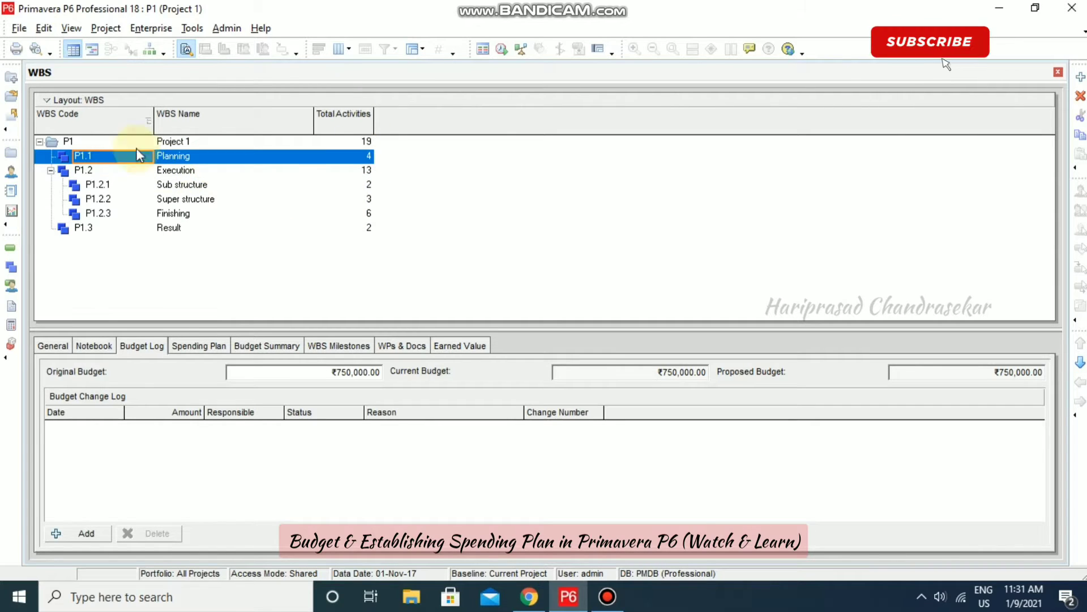
left_click(106, 30)
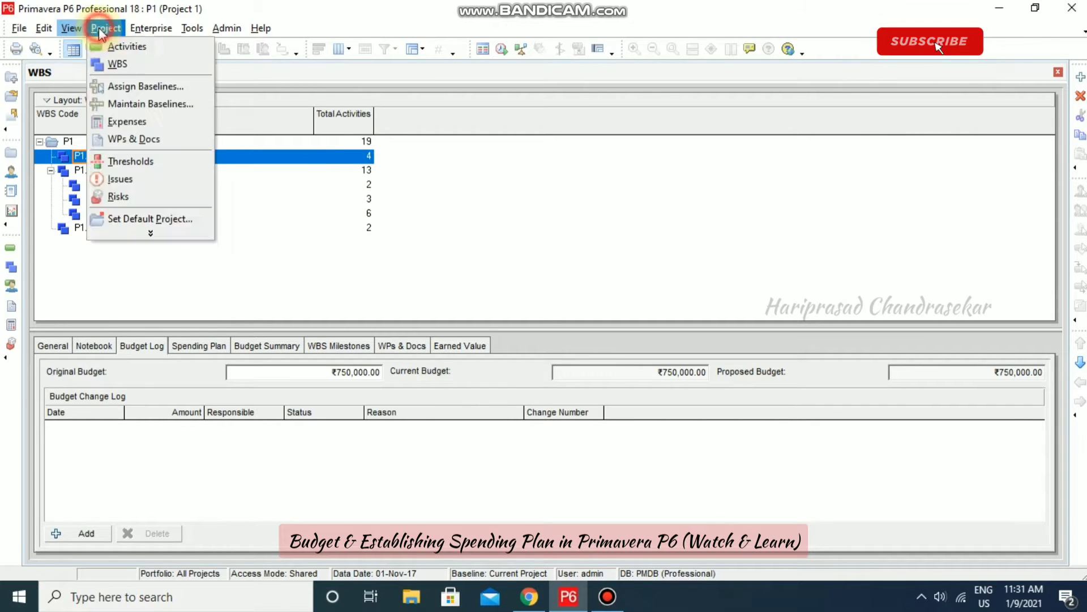
left_click(128, 48)
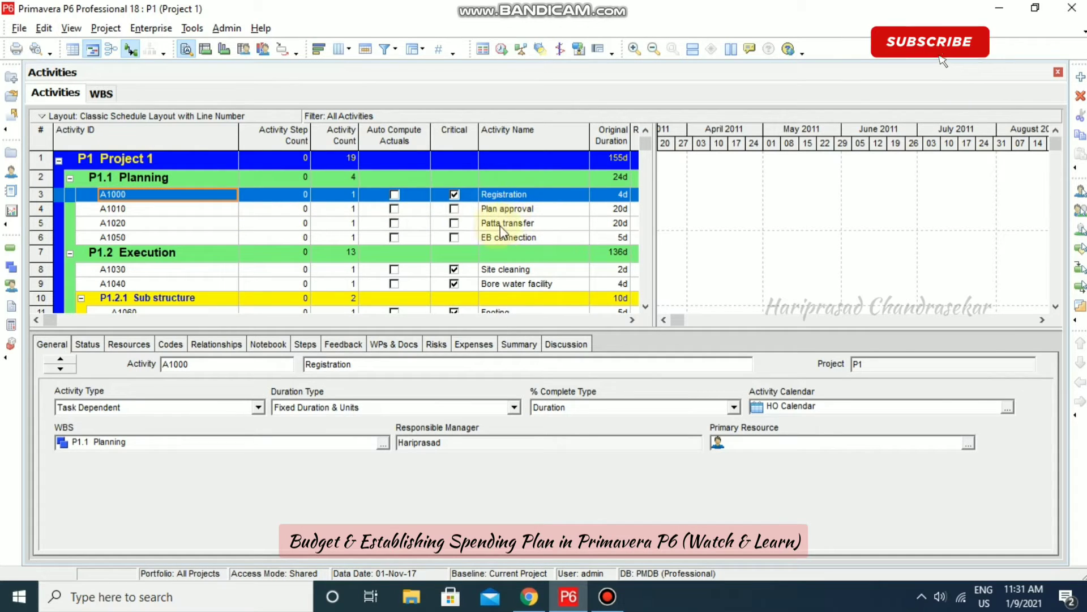
scroll(522, 240, "down", 5)
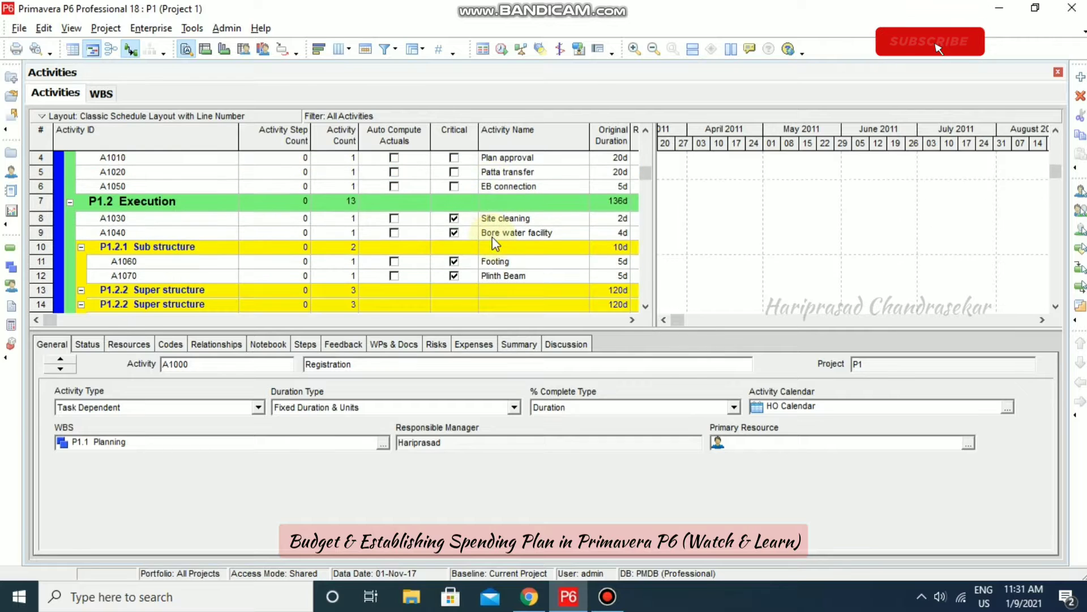
scroll(496, 243, "down", 2)
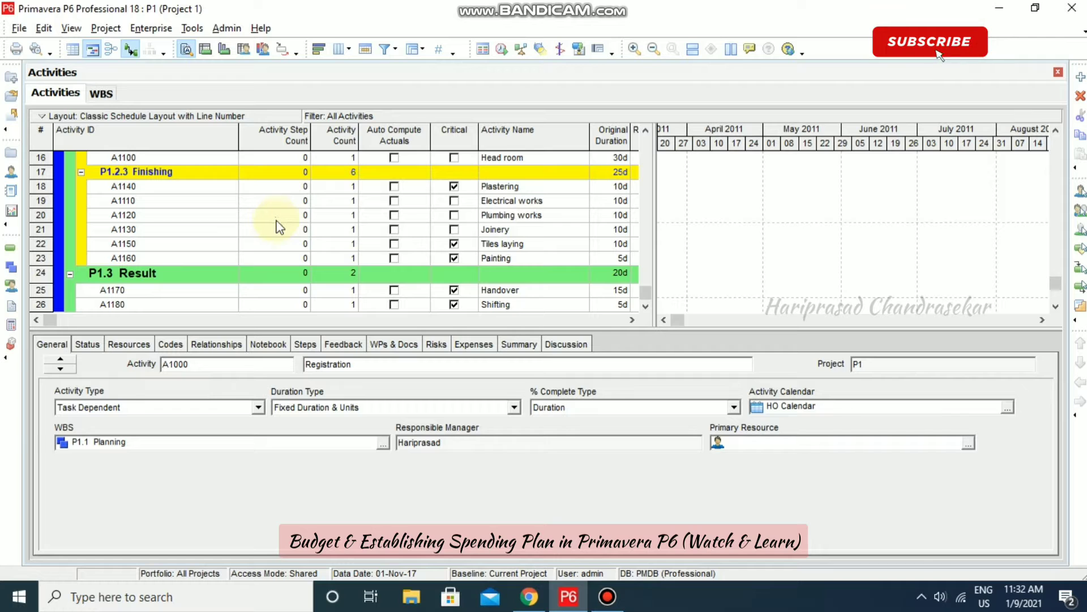
left_click(104, 94)
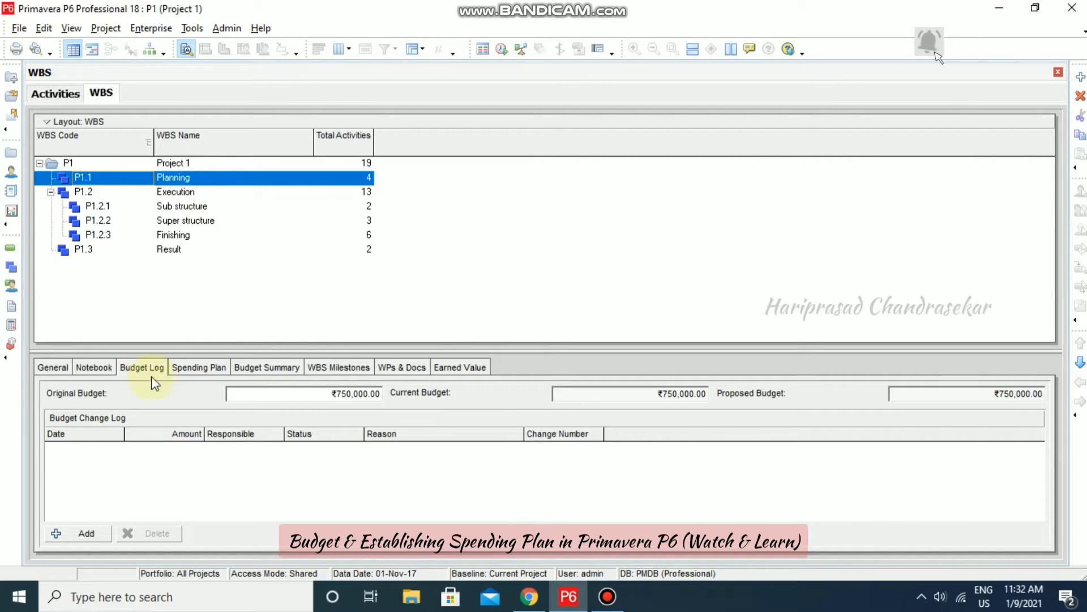
- Examine the original, current and proposed budgets of the Planning, Execution, Sub structure and Result WBS elements
left_click(340, 394)
left_click(350, 393)
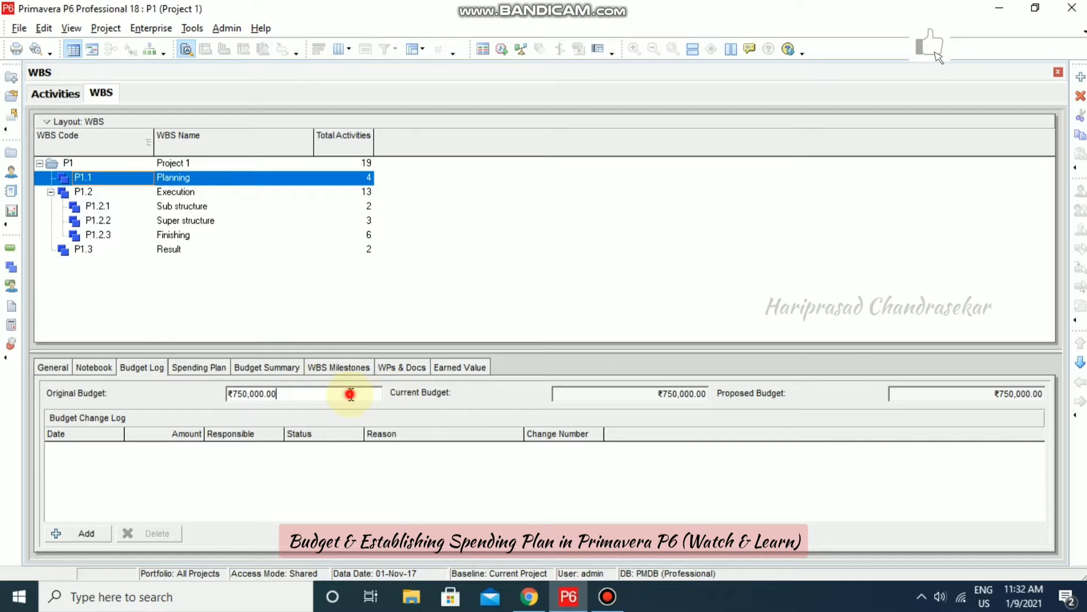
left_click_drag(350, 393, 229, 393)
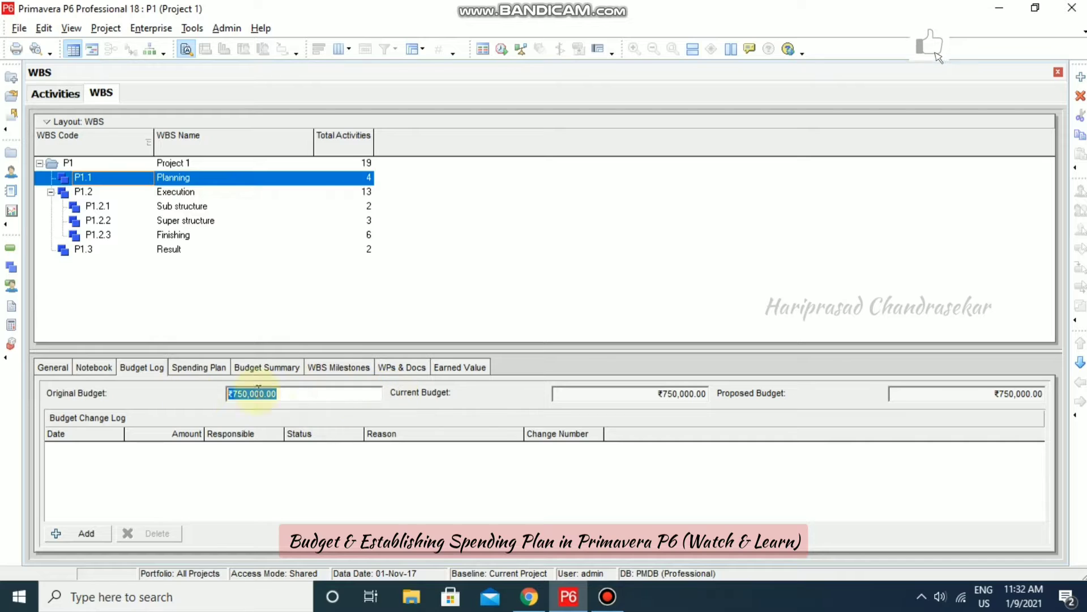
left_click(303, 399)
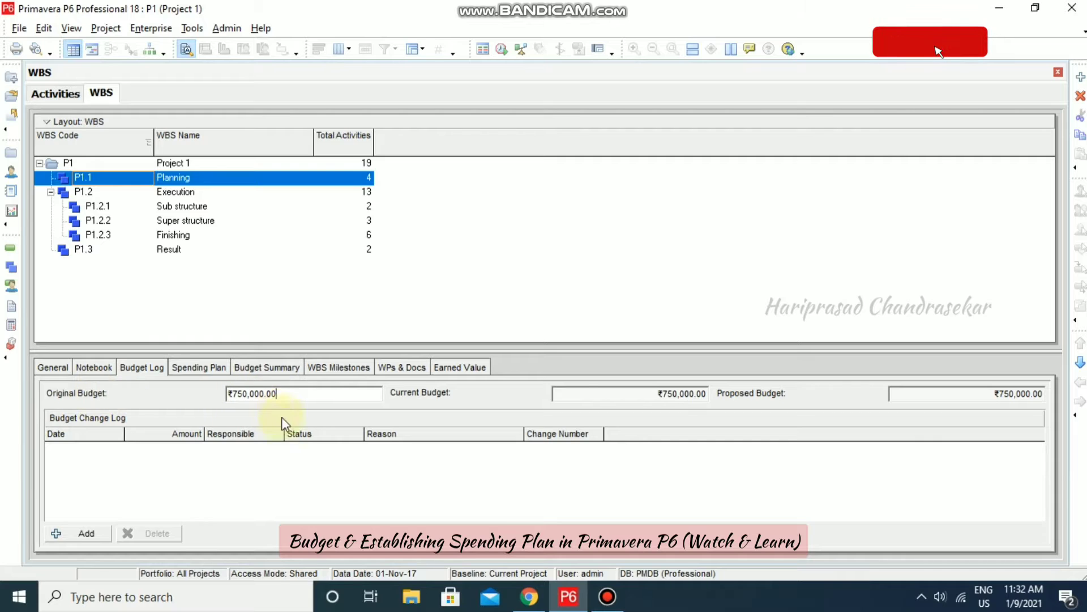
left_click(179, 192)
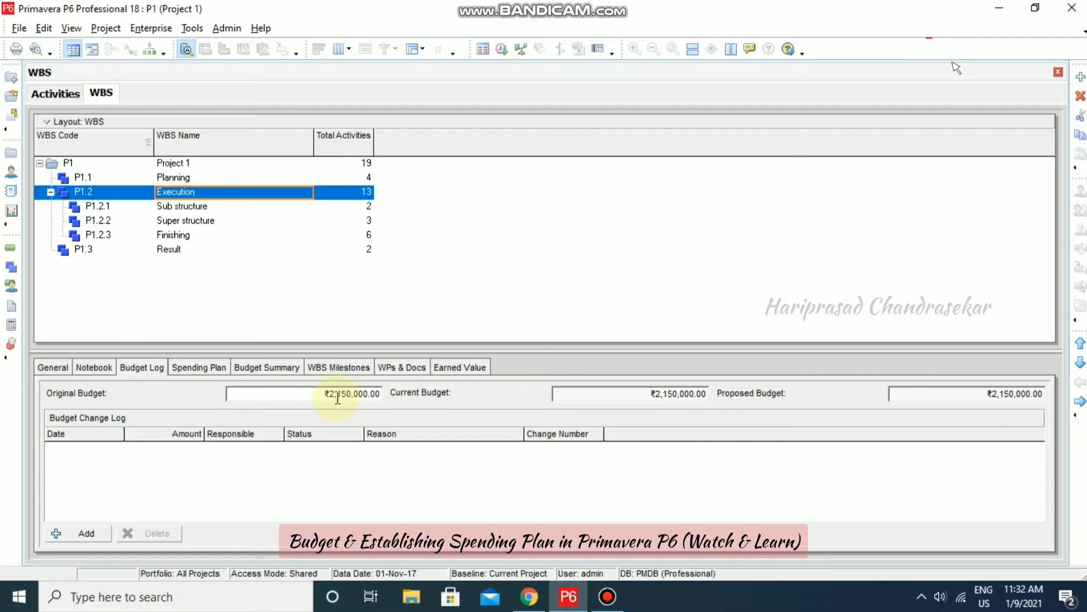
left_click(168, 208)
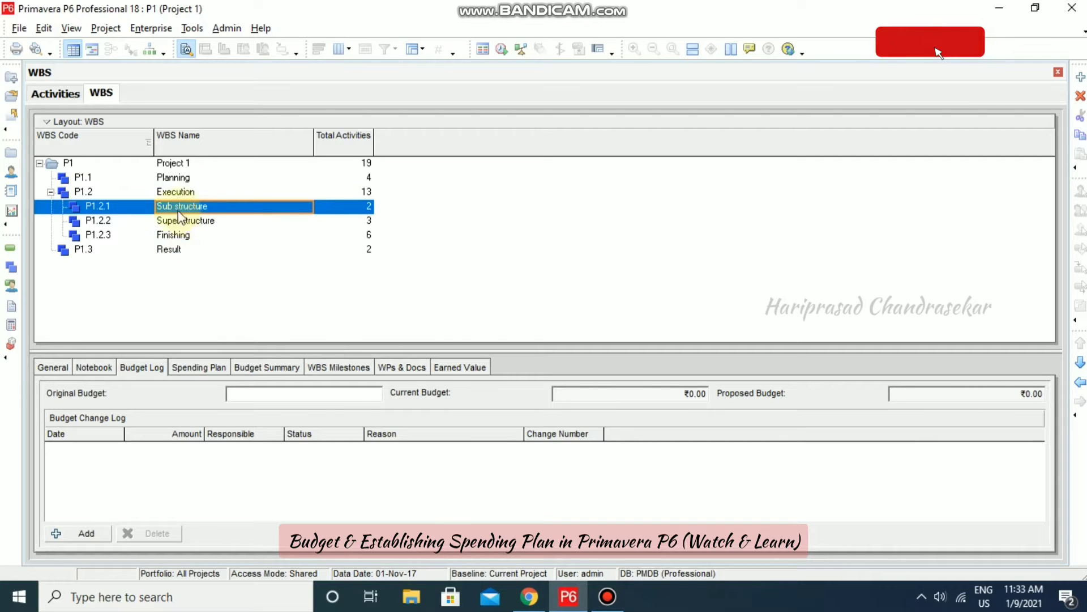
left_click(177, 193)
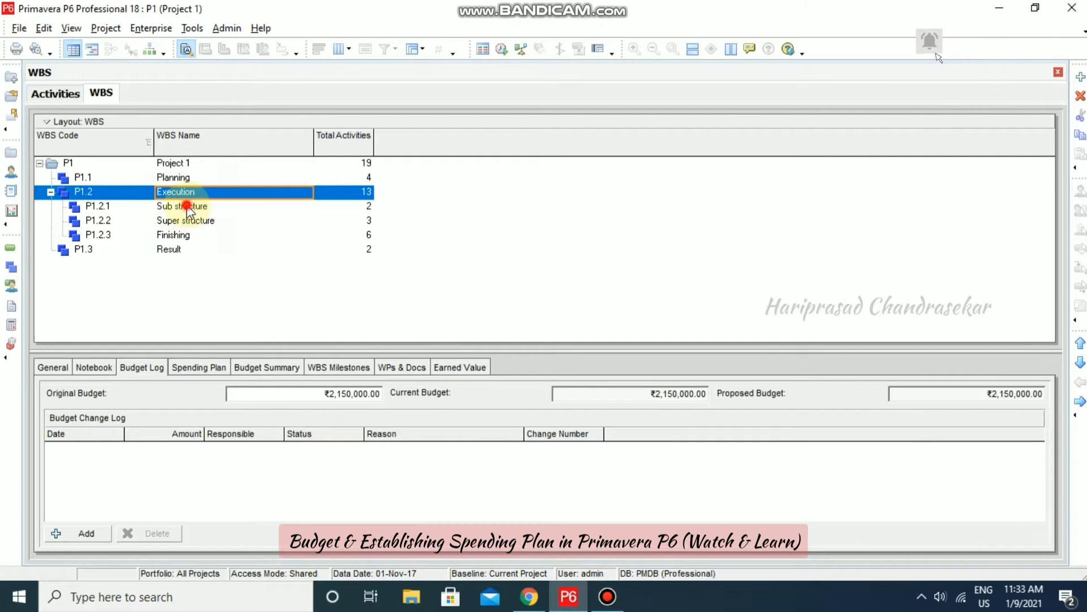
left_click(187, 207)
left_click(189, 194)
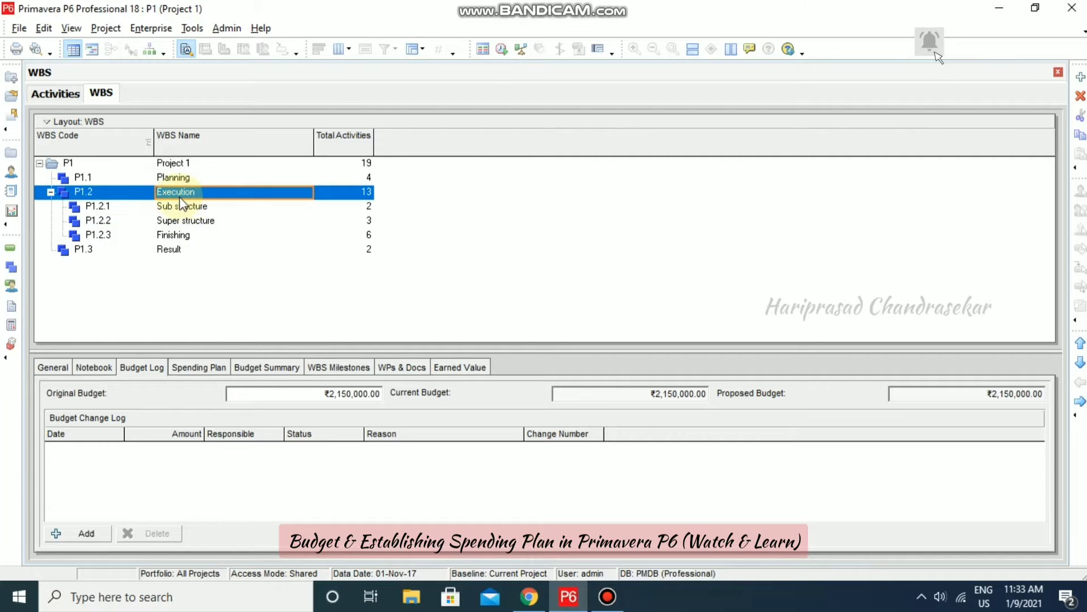
left_click(142, 249)
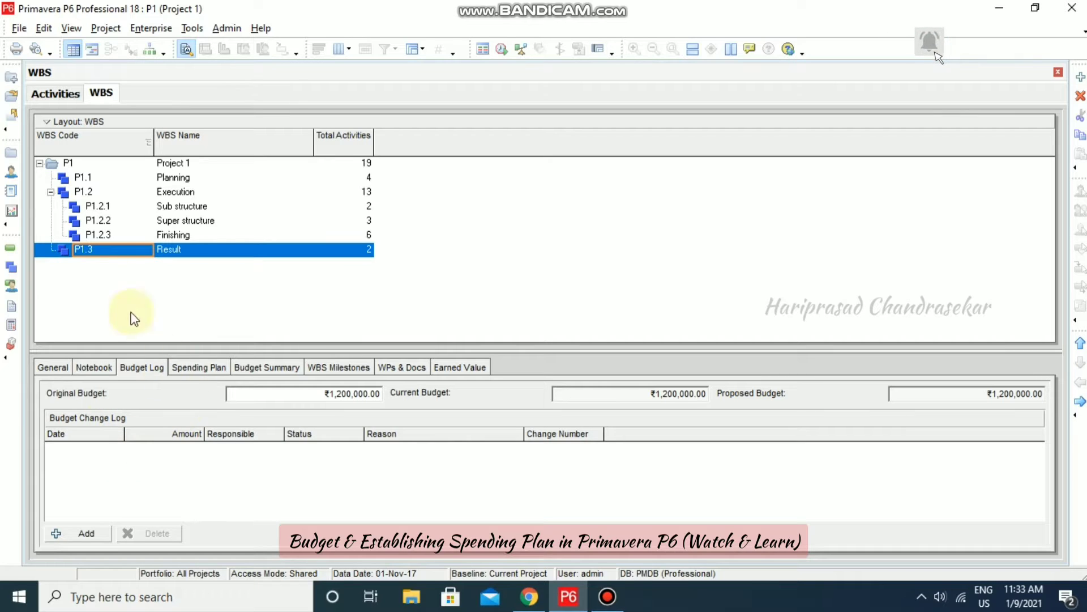
- Add a budget change of 100,000 with Pending status to the Planning element's budget change log
left_click(93, 178)
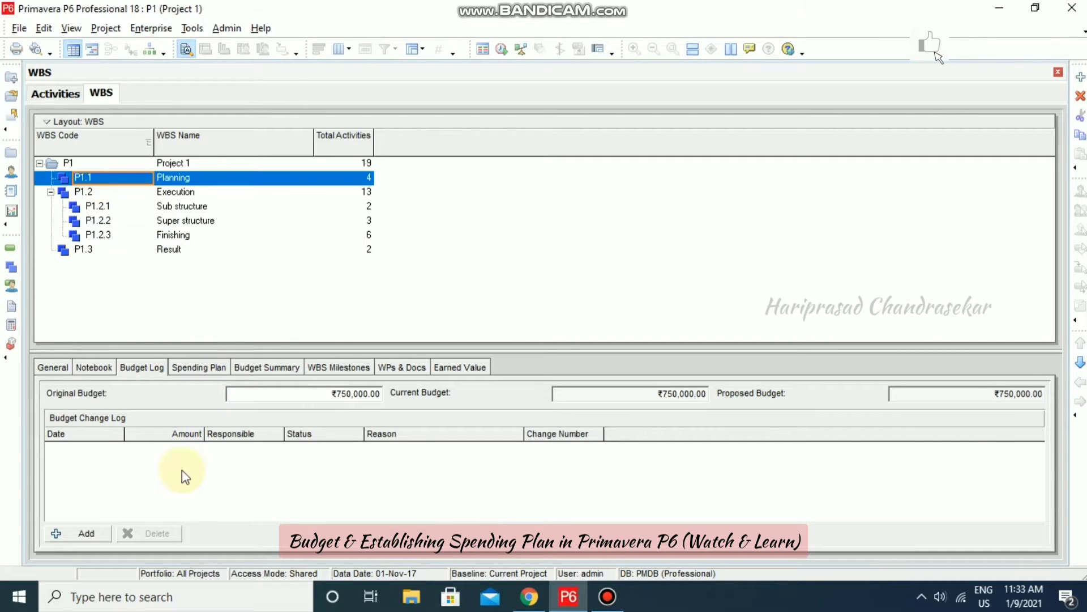
left_click(91, 532)
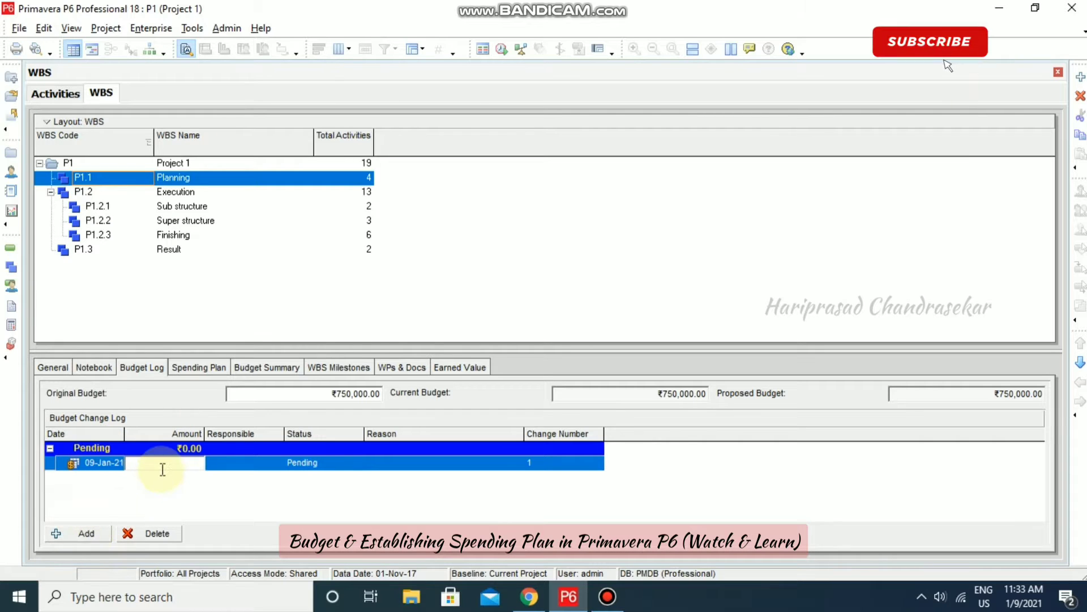
type("100000")
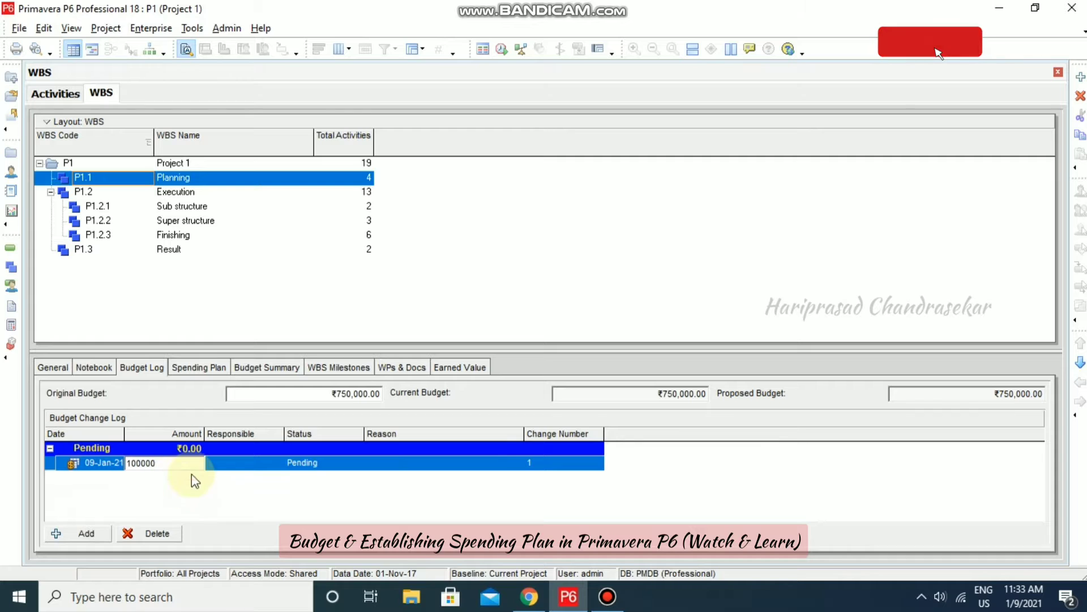
key("Return")
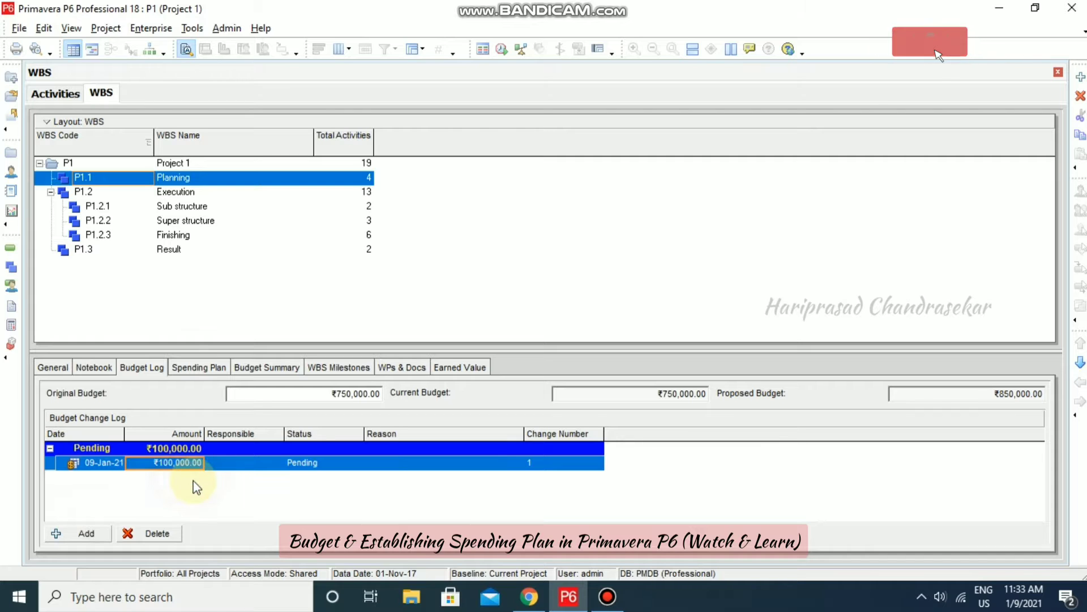
left_click(304, 464)
left_click(353, 460)
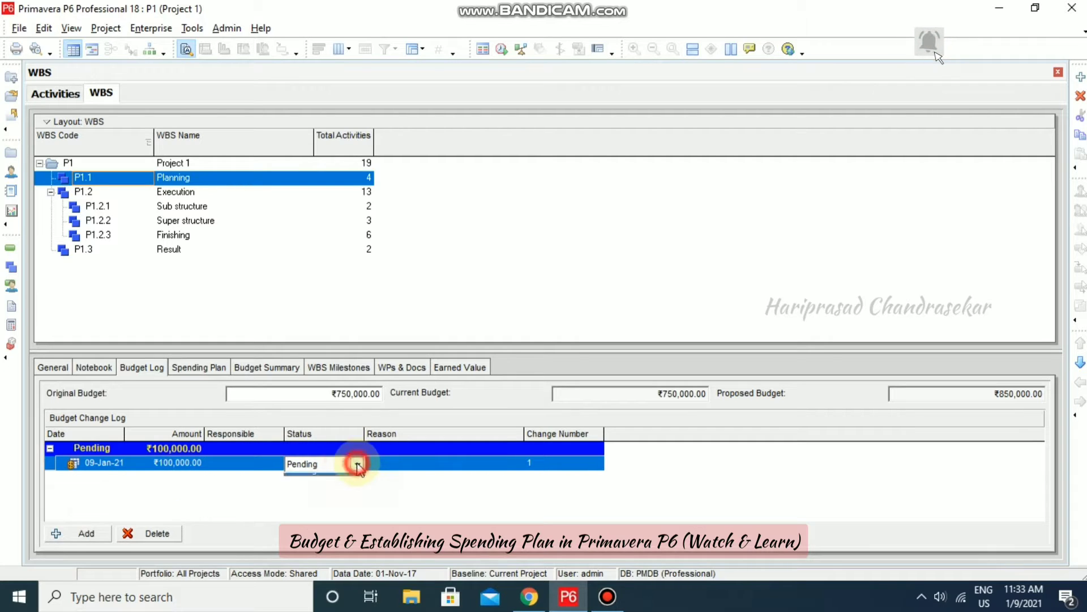
left_click(357, 462)
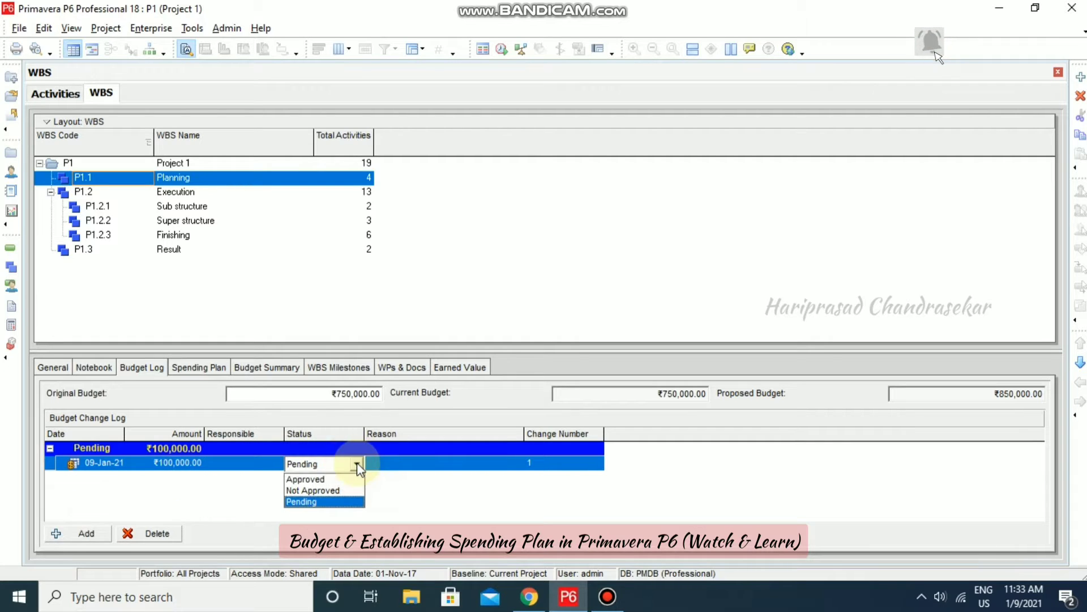
left_click(326, 502)
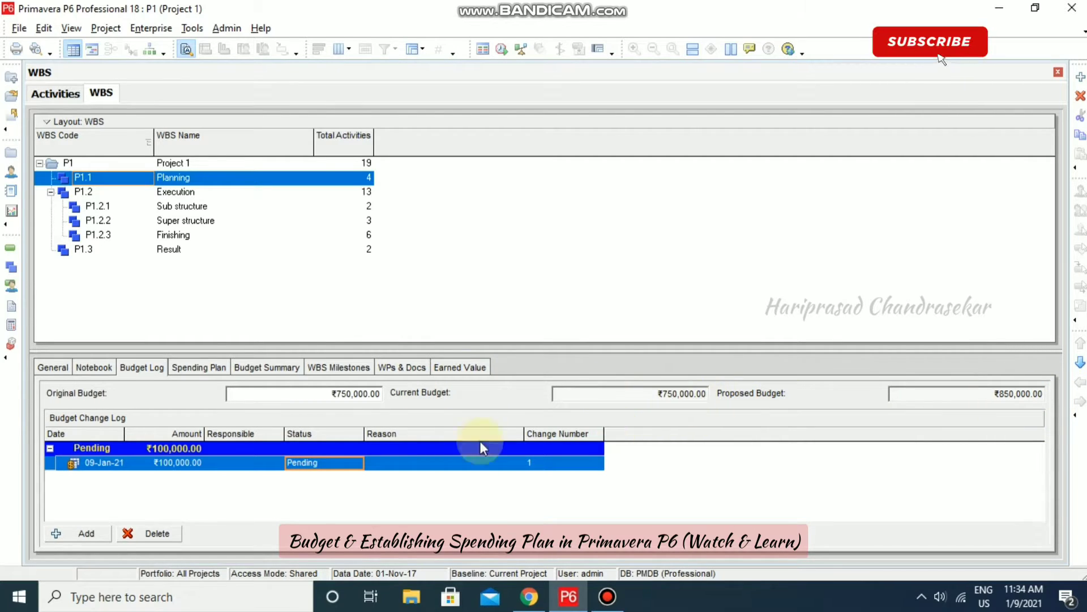
- Switch the Planning budget change's status to Approved, to Not Approved, and back to Approved
left_click(358, 463)
left_click(328, 480)
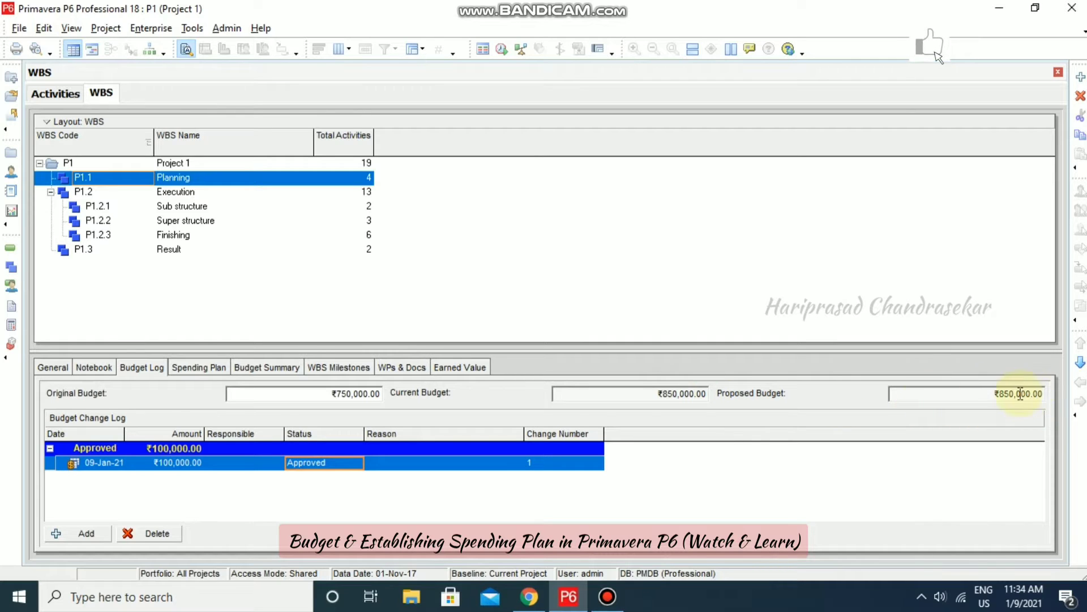
left_click(357, 463)
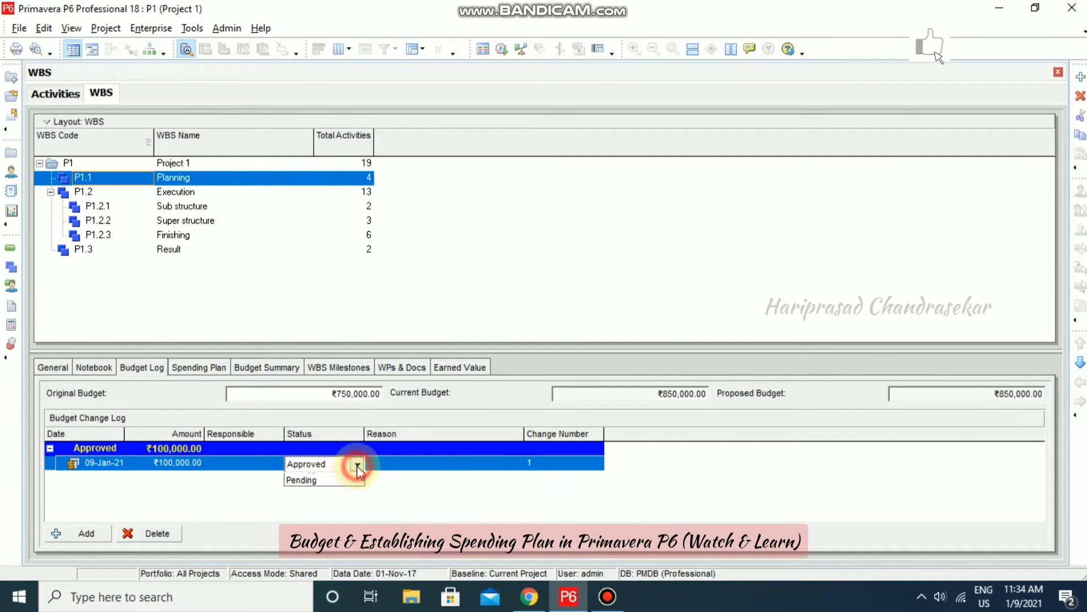
left_click(325, 491)
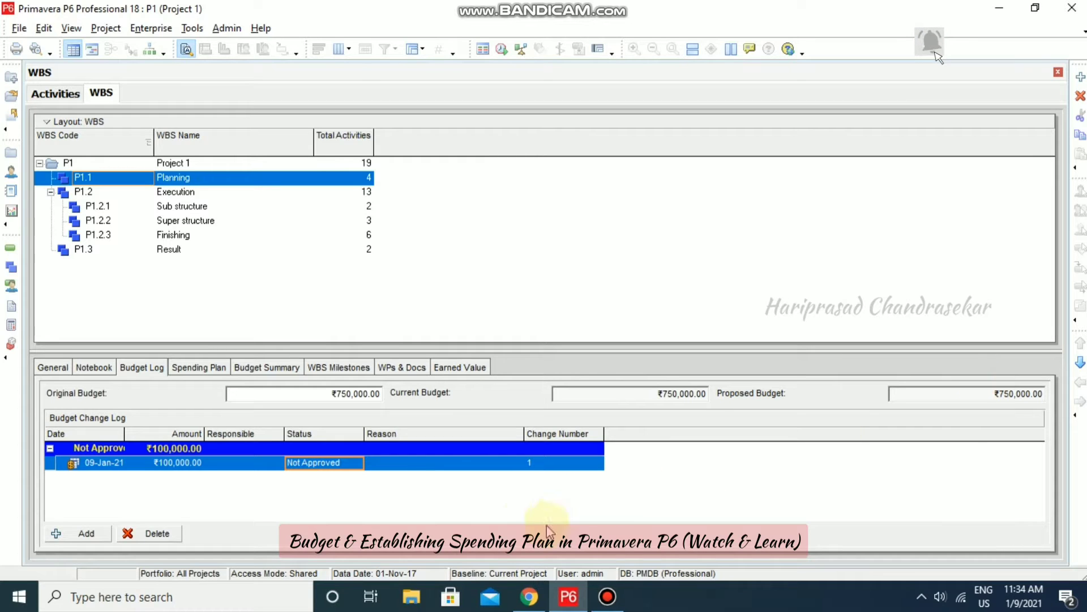
left_click(358, 465)
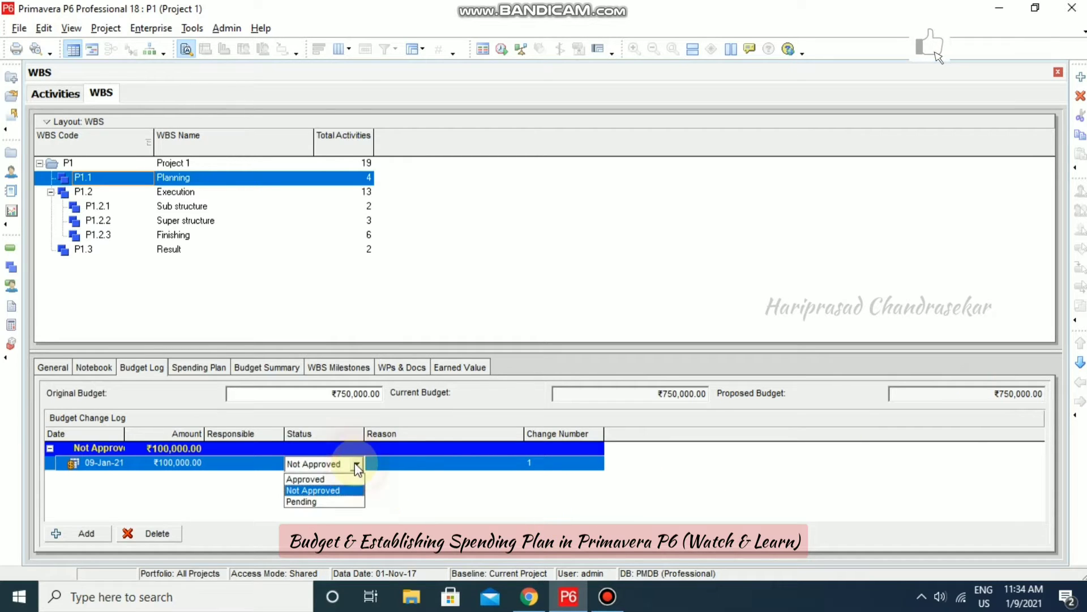
left_click(327, 481)
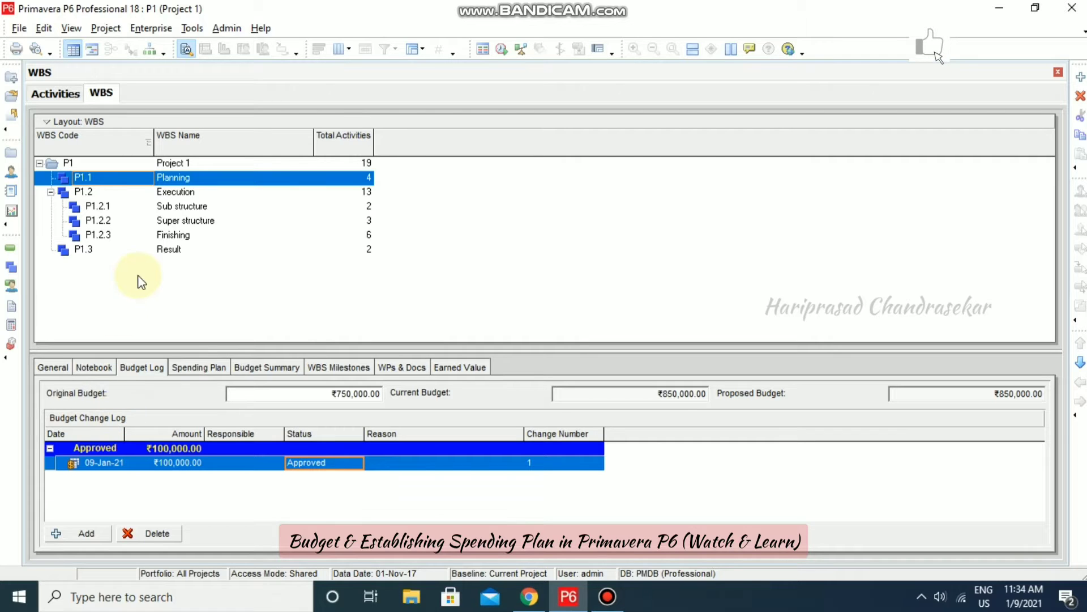
- Add a budget change of 50,000 to the Sub structure element (P1.2.1)
left_click(97, 207)
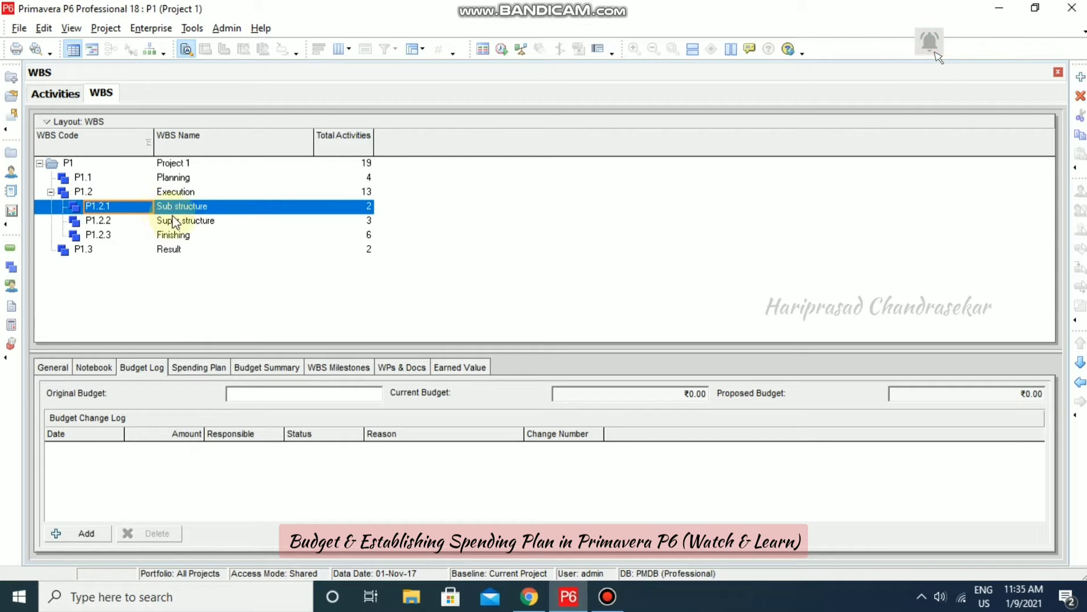
left_click(89, 533)
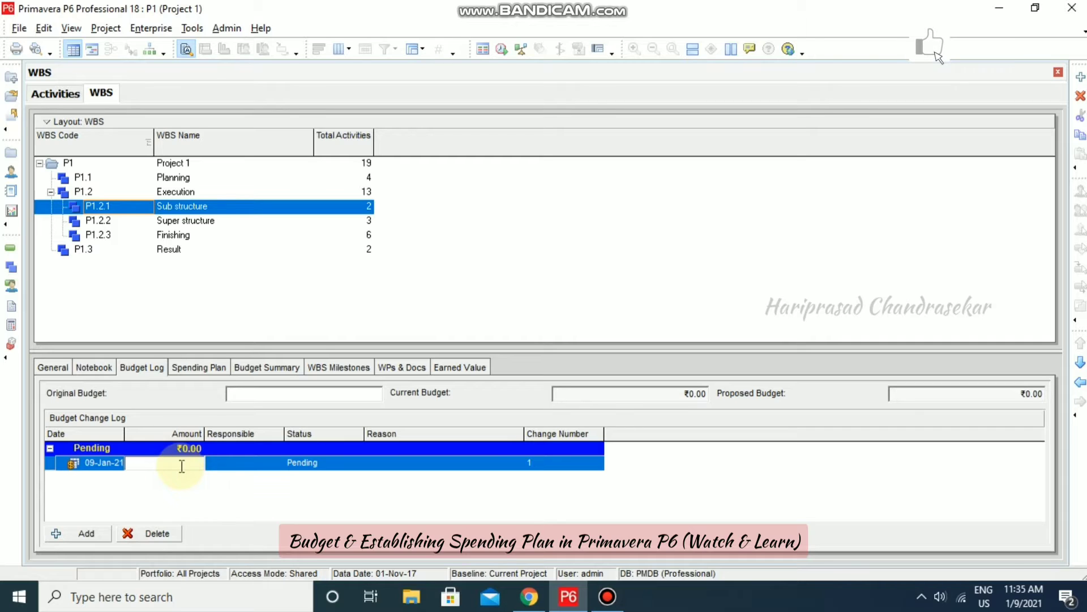
type("50000")
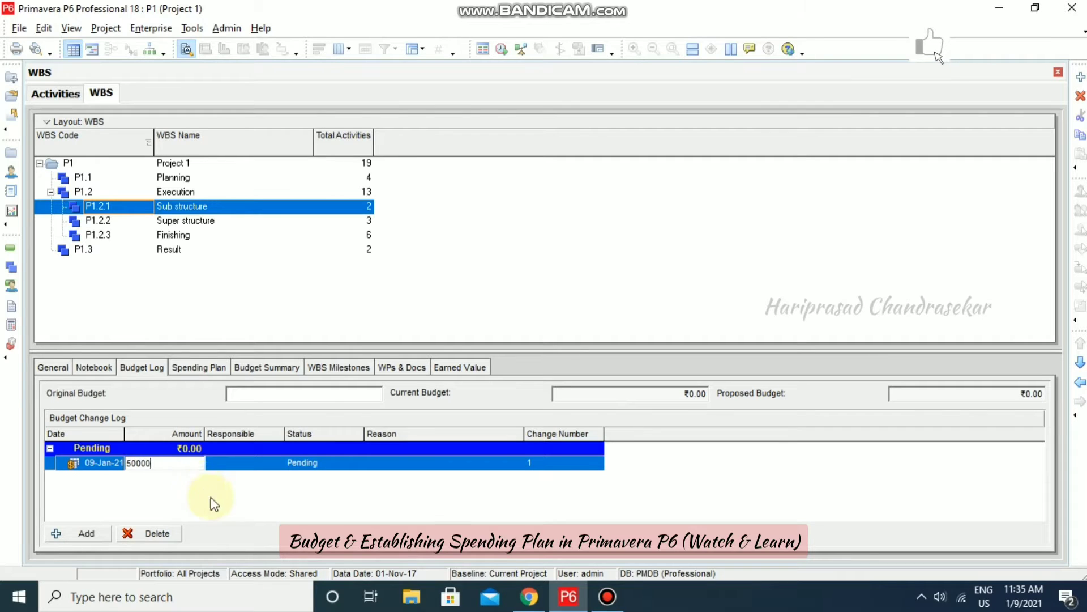
left_click(359, 465)
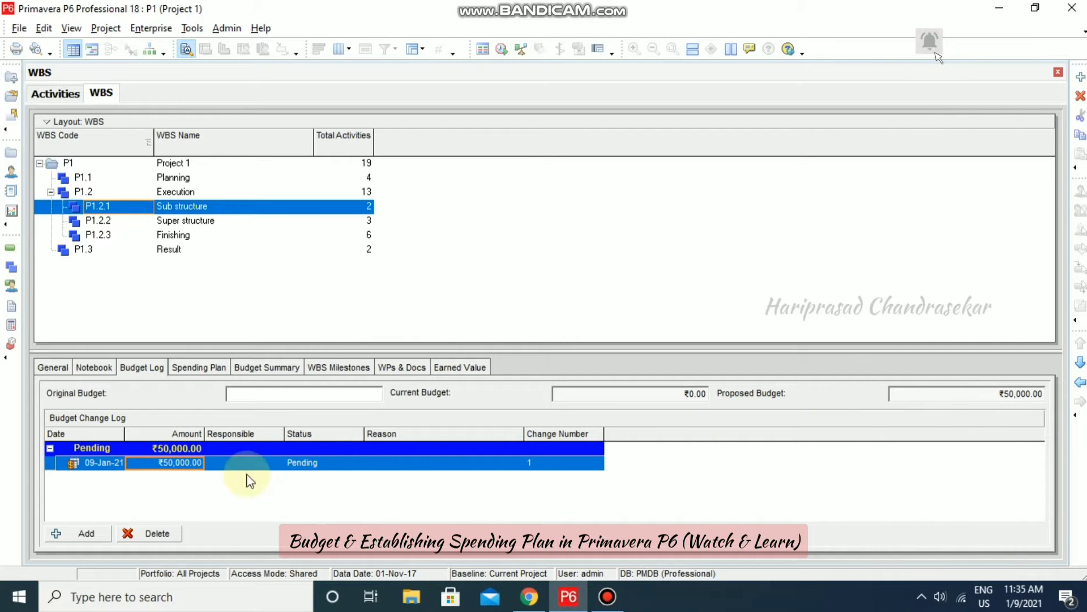
- Add a budget change of 50,000 to the Super structure element (P1.2.2) and set its status to Not Approved
left_click(134, 221)
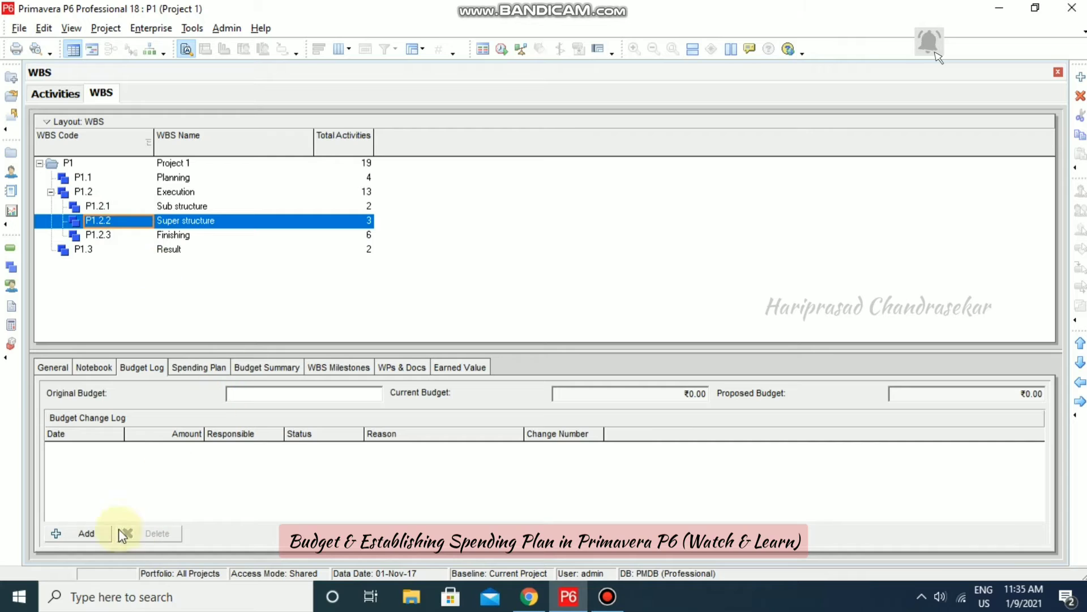
left_click(85, 533)
left_click(177, 463)
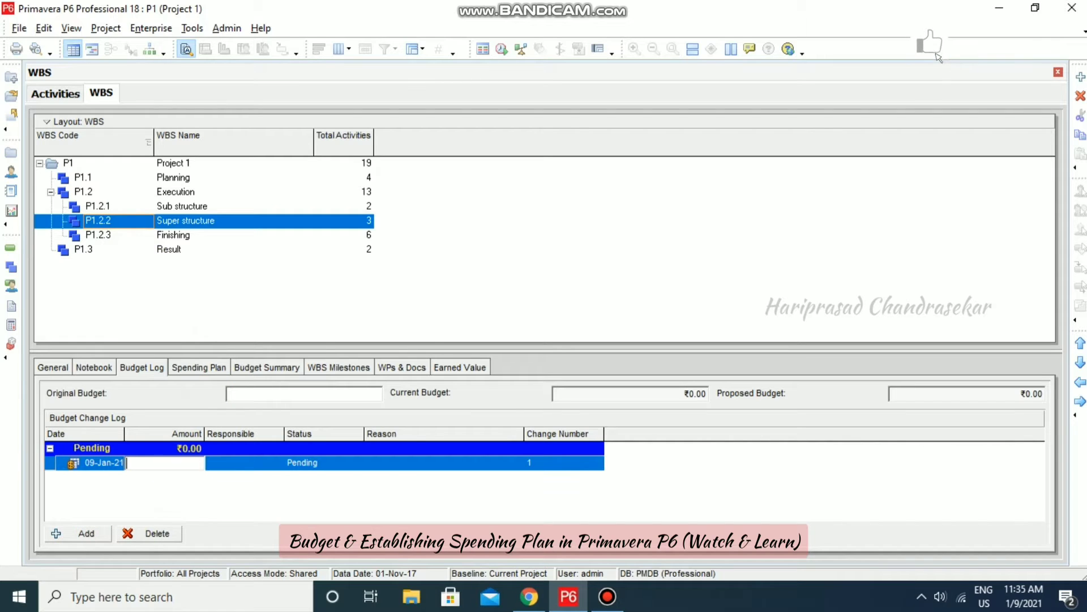
left_click(347, 463)
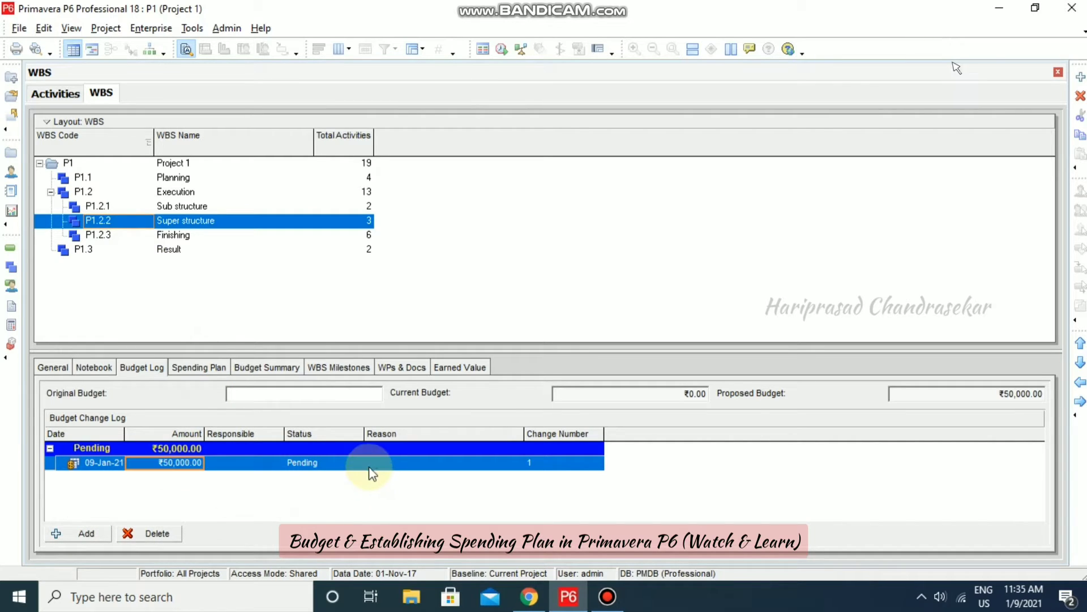
left_click(353, 467)
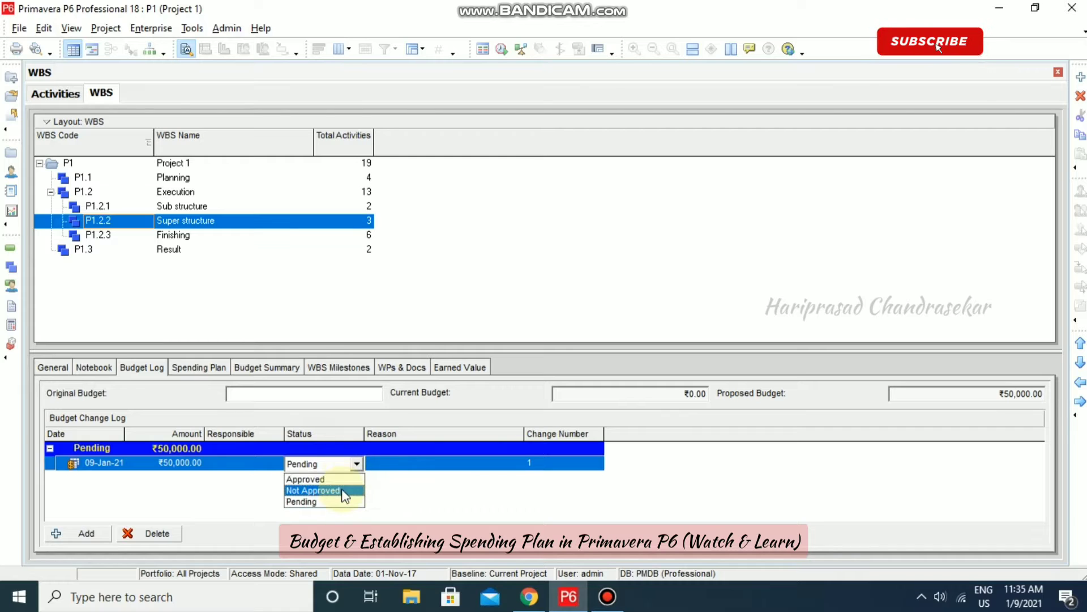
left_click(345, 491)
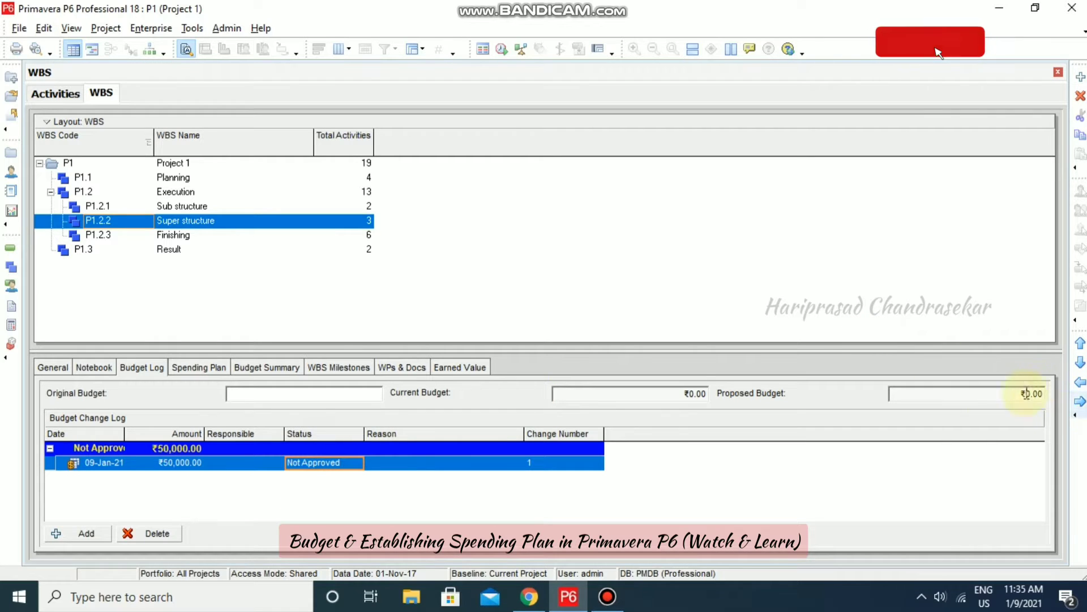
- Add a budget change of 100,000 to the Finishing element (P1.2.3) and set its status to Approved
left_click(164, 235)
left_click(85, 533)
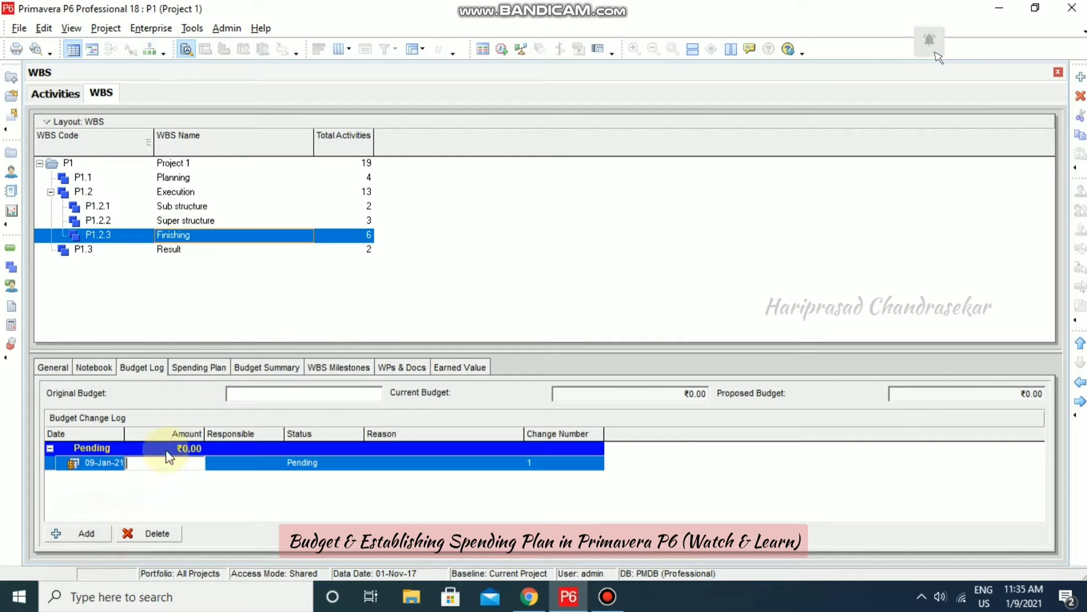
left_click(182, 459)
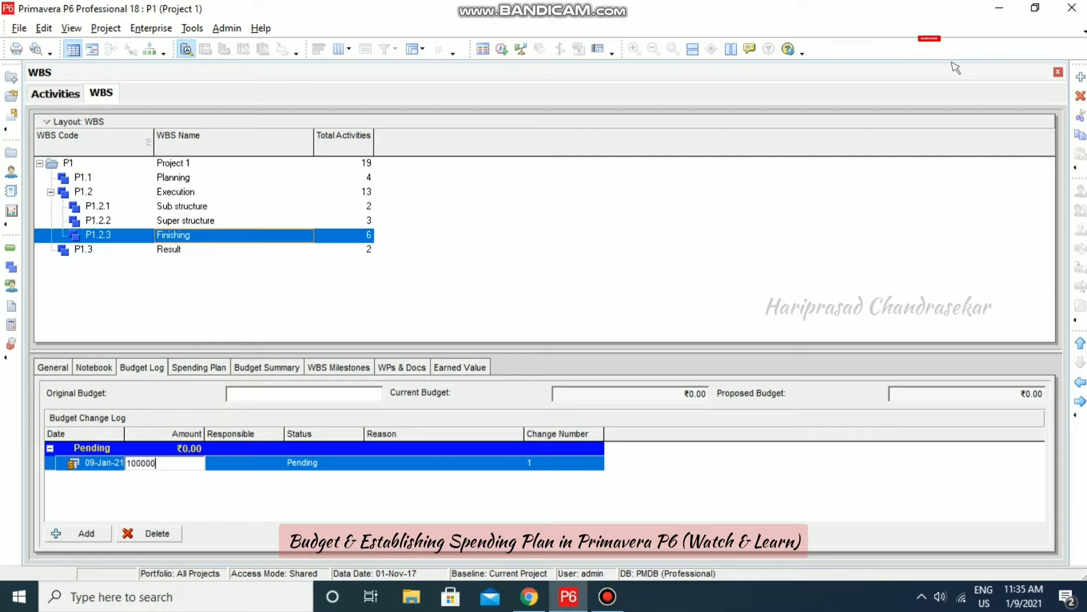
left_click(238, 485)
left_click(358, 462)
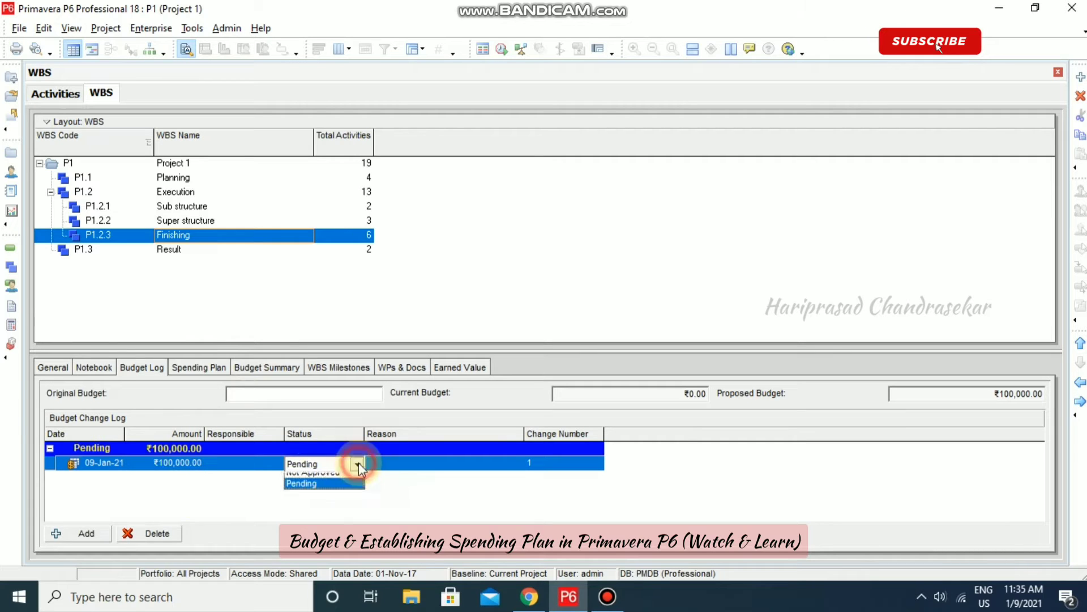
left_click(334, 478)
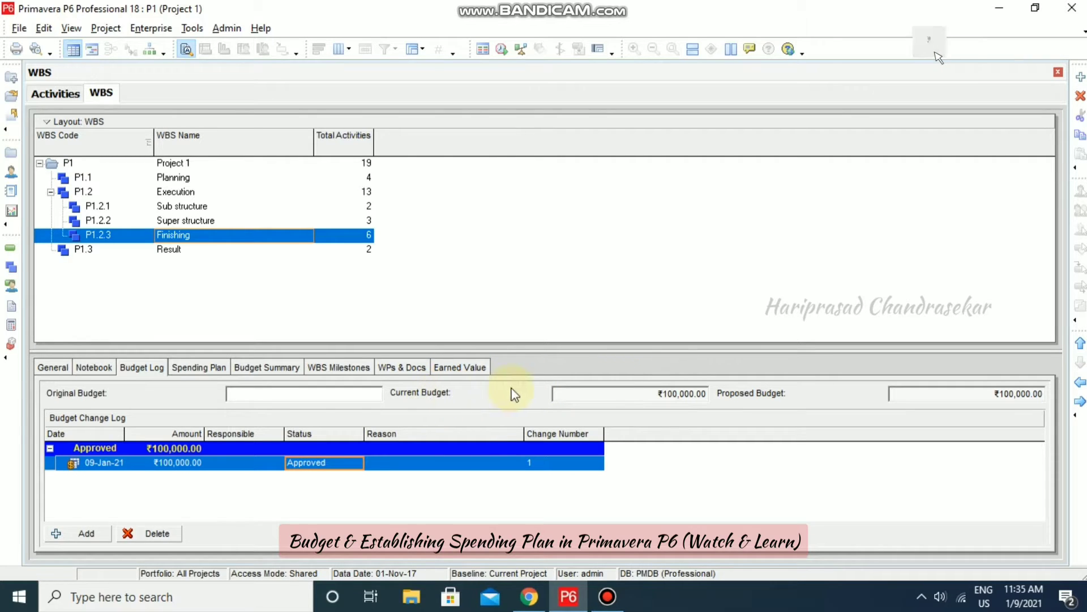
- Examine the budget logs of Result and Project 1, Planning's spending plan, and the budget summaries of Planning and Project 1
left_click(111, 256)
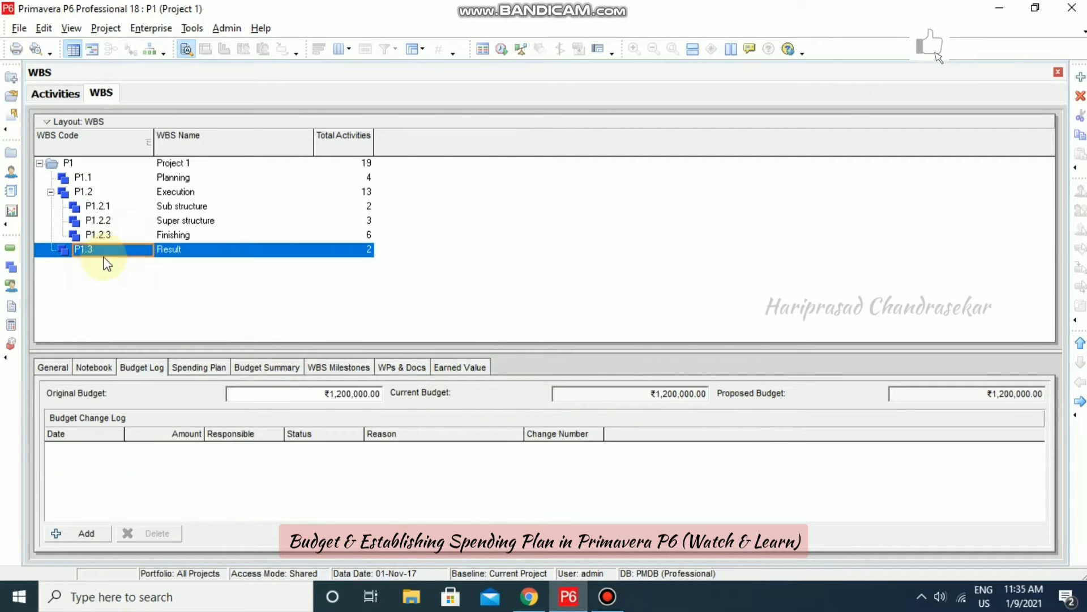
left_click(86, 163)
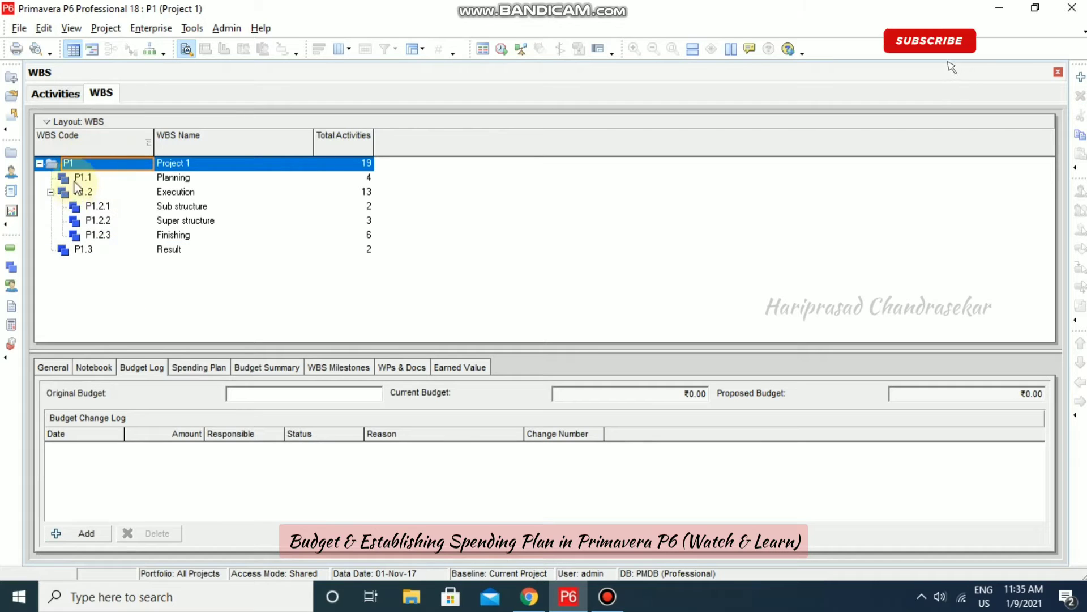
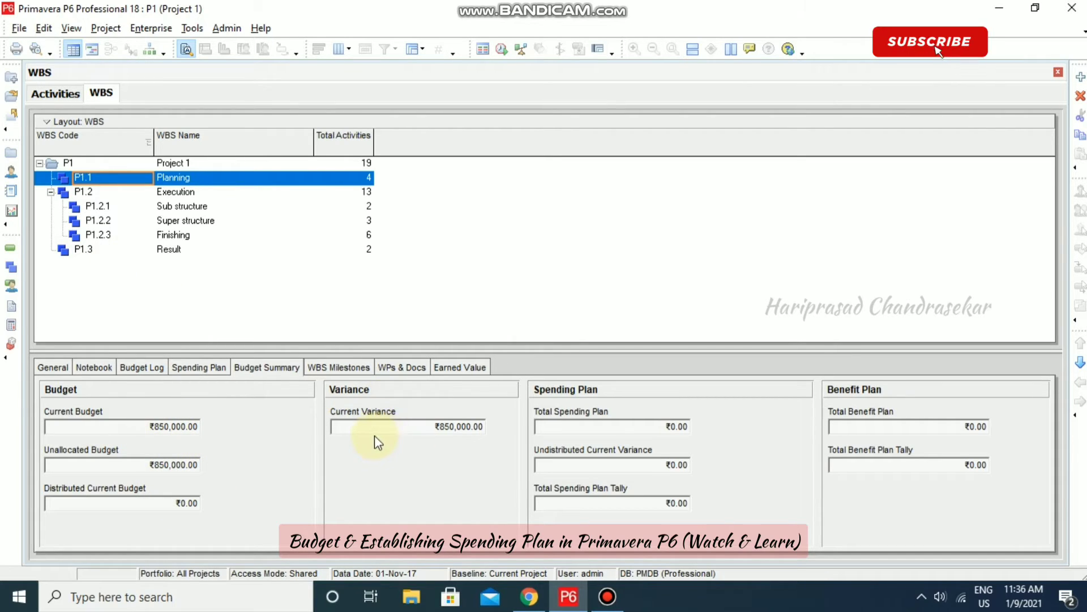
key("Tab")
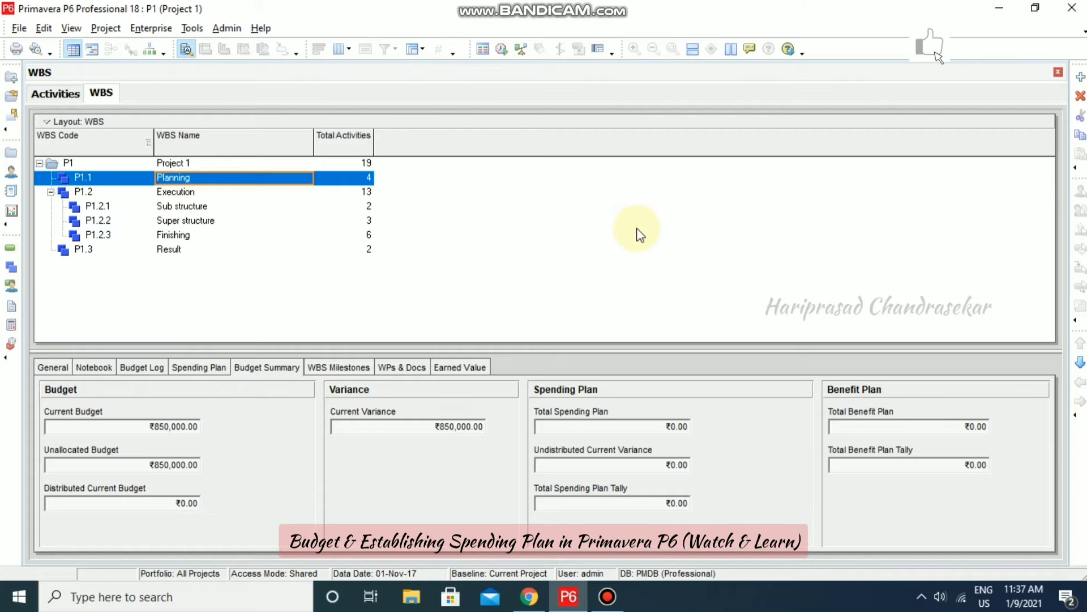
left_click(219, 366)
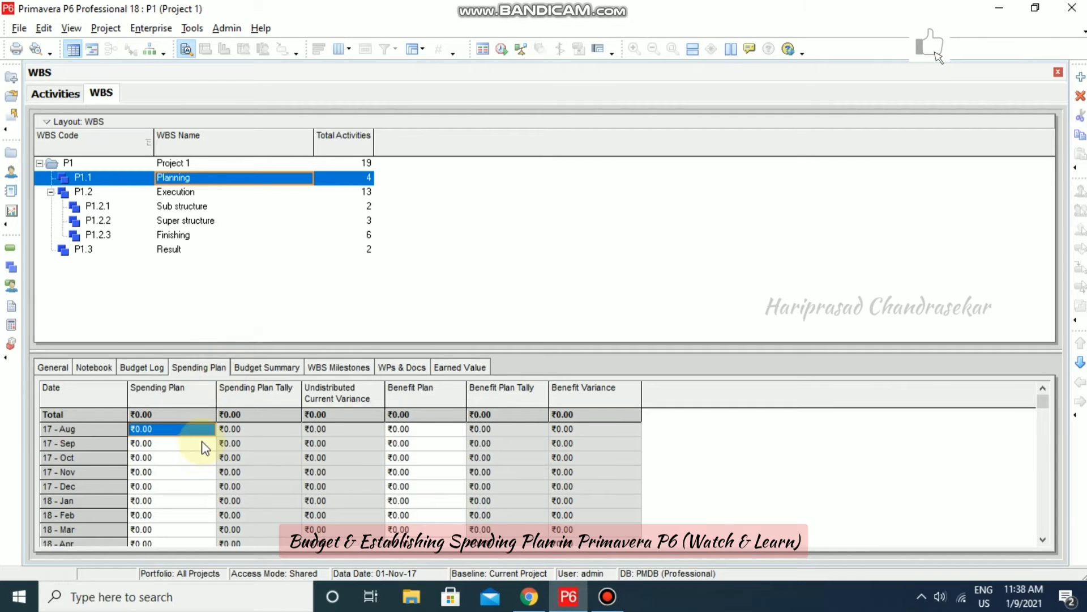
left_click(276, 370)
left_click(213, 370)
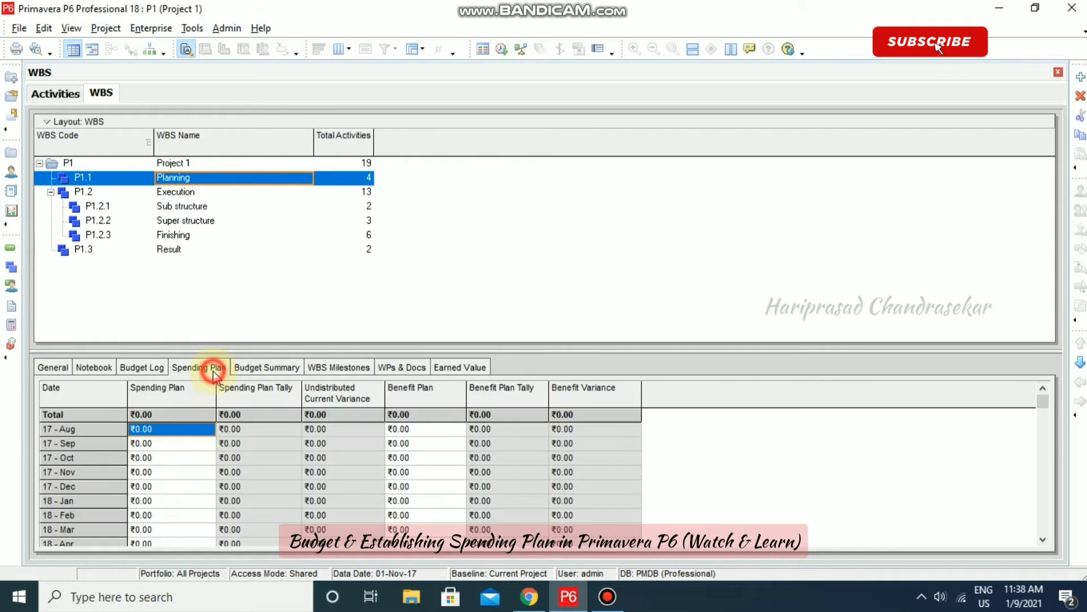
left_click(263, 368)
left_click(156, 365)
key("Up")
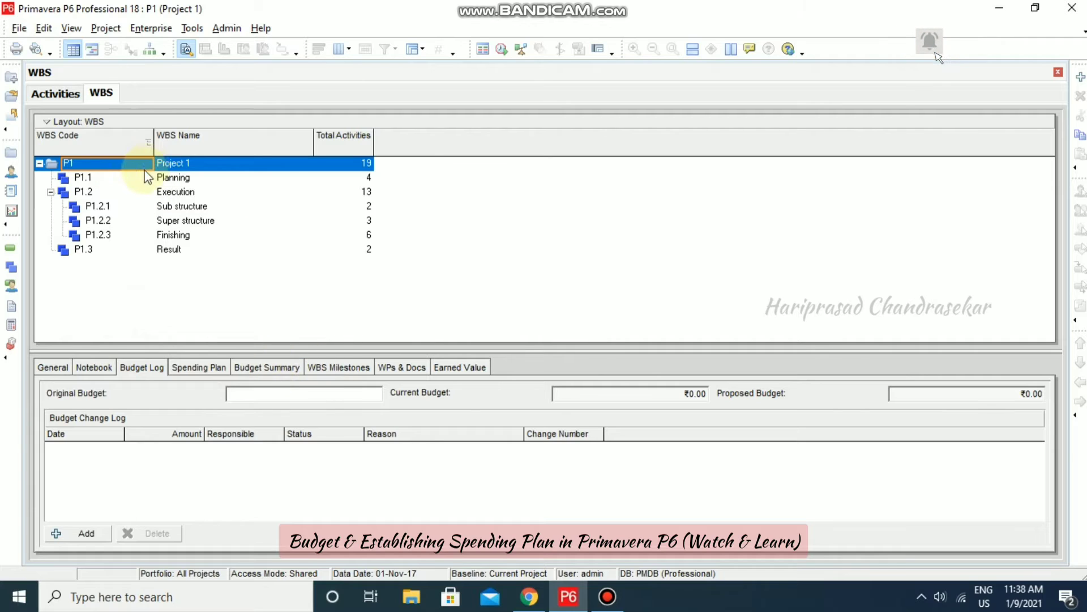
left_click(276, 374)
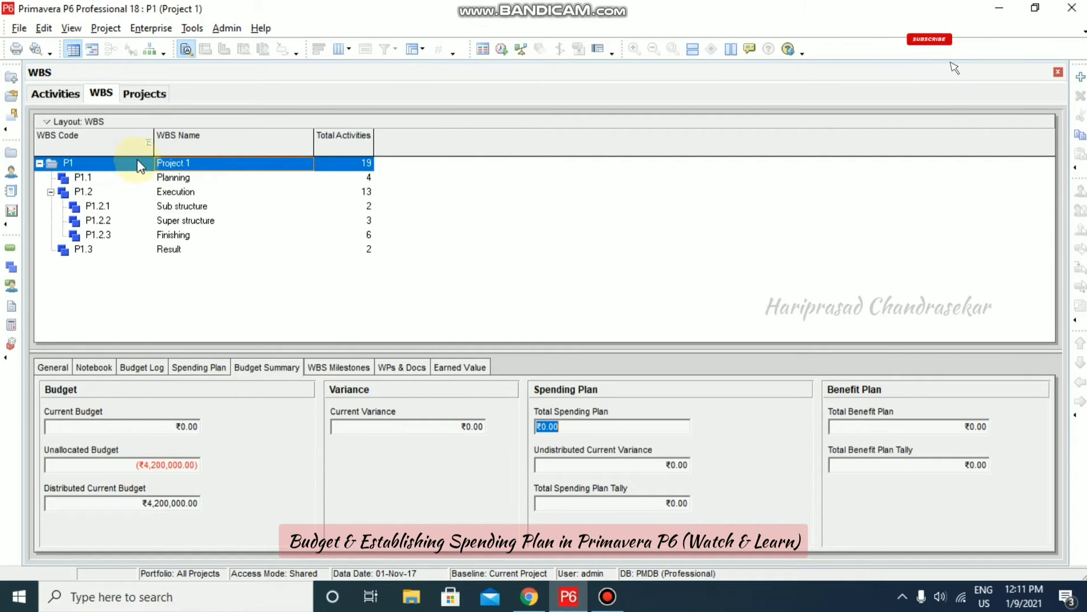
- Set Project 1's original budget to 4,500,000 and check the budget summaries of Project 1 and Planning
left_click(141, 368)
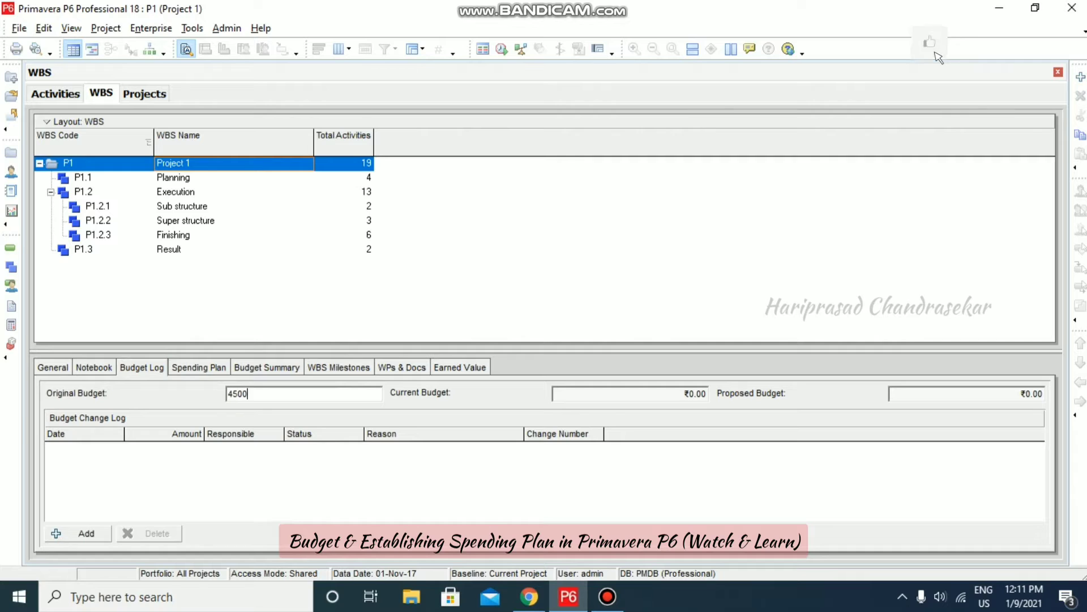
left_click(308, 481)
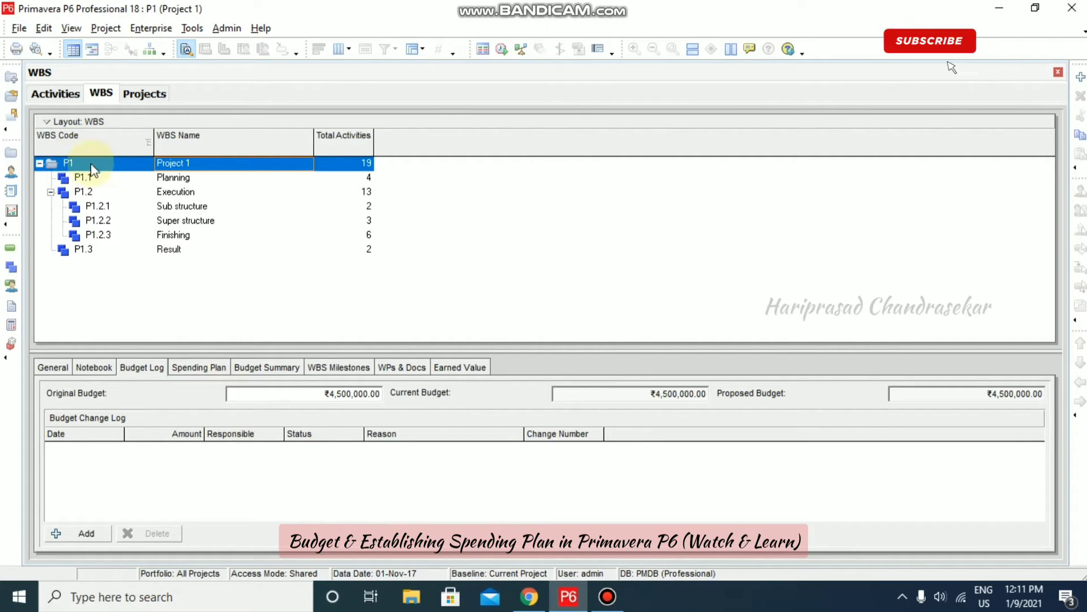
left_click(293, 366)
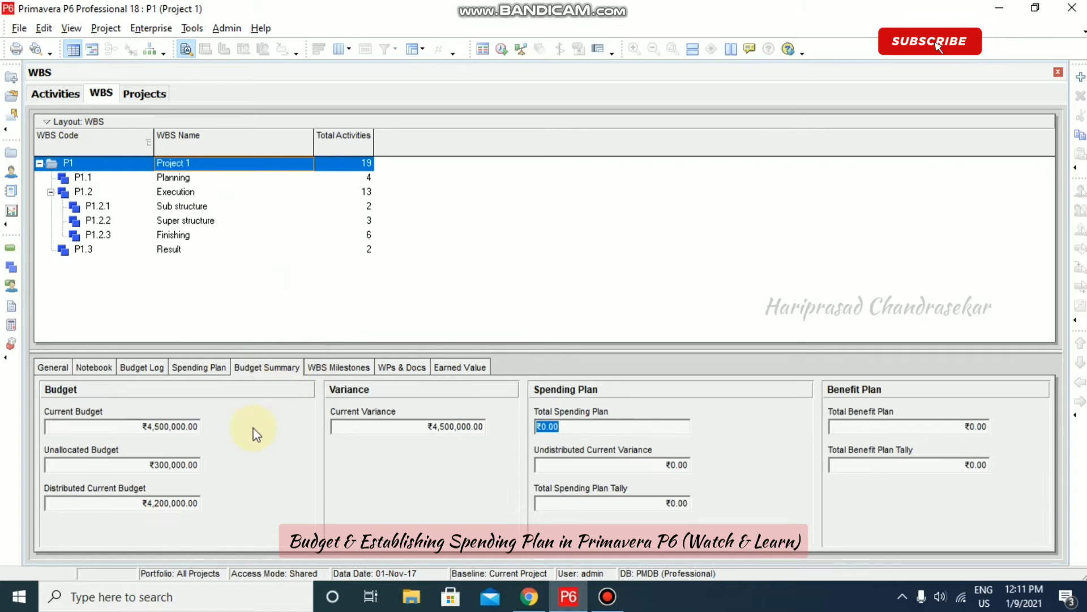
left_click(120, 466)
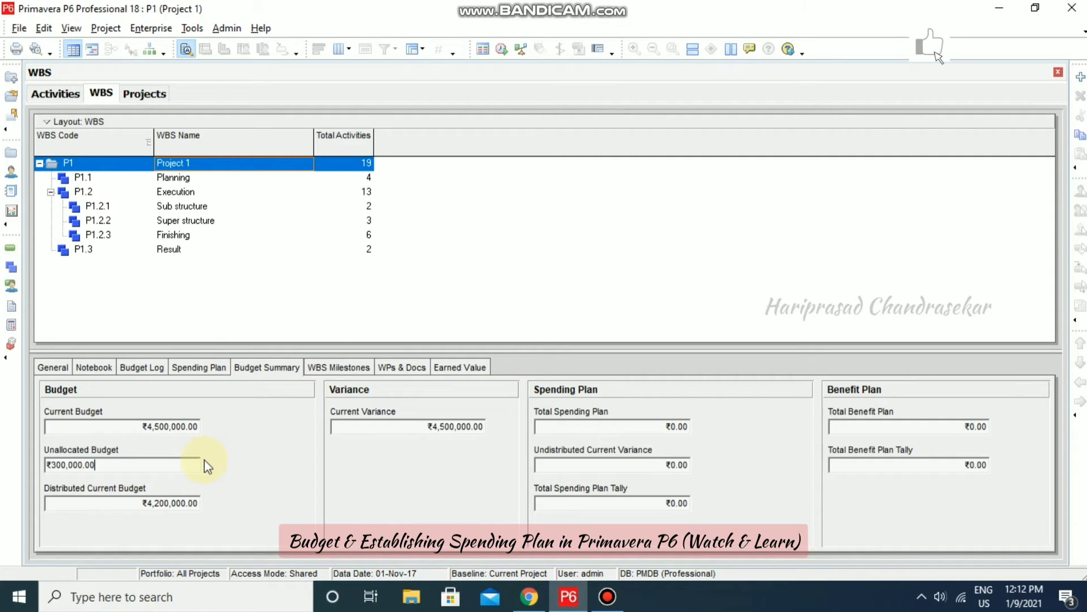
left_click(389, 427)
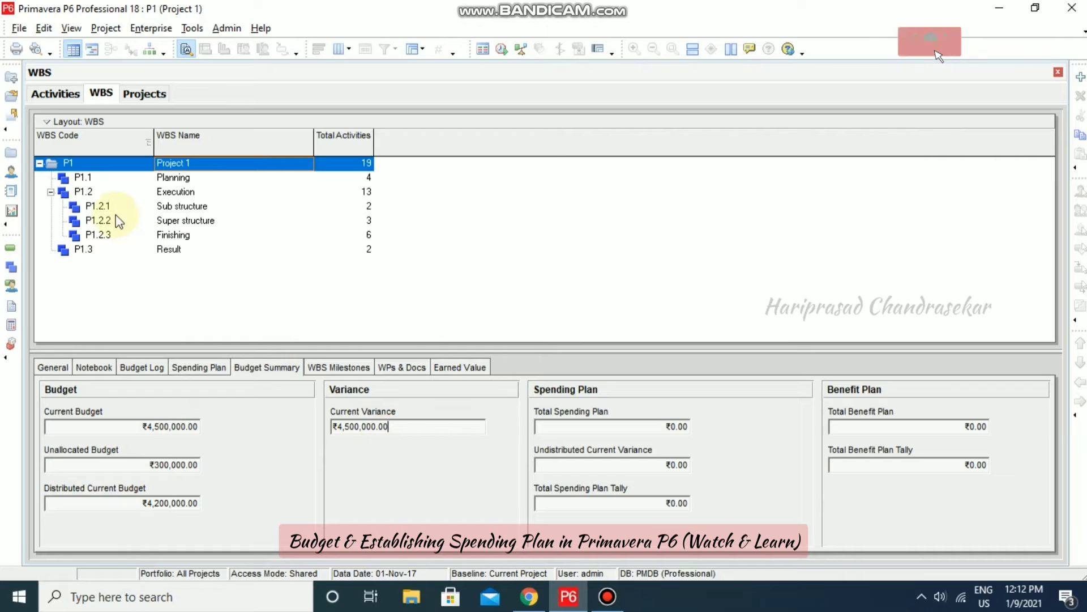
left_click(101, 182)
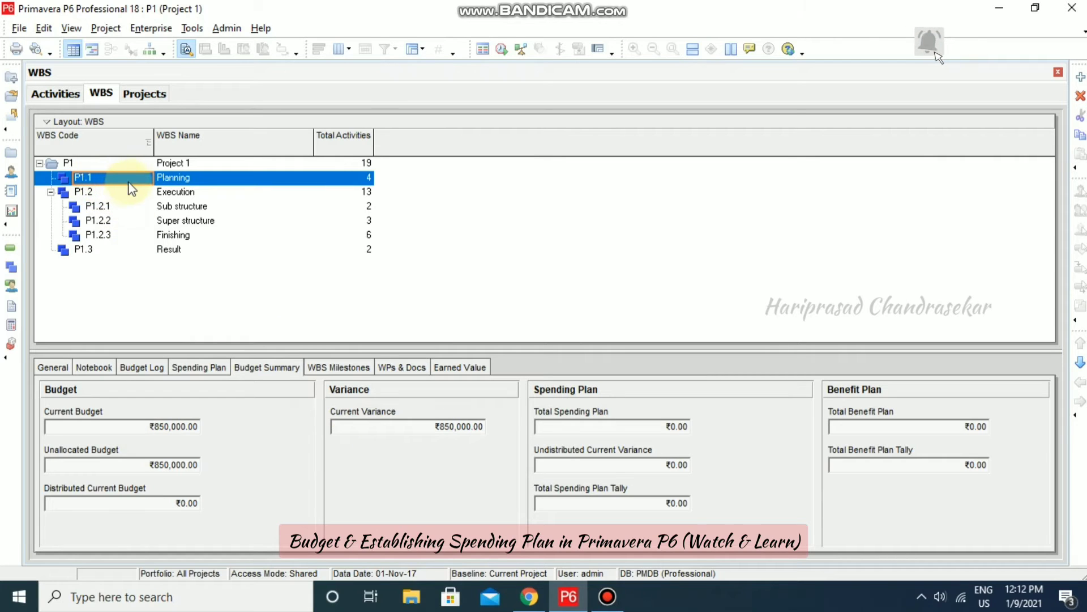
left_click(106, 163)
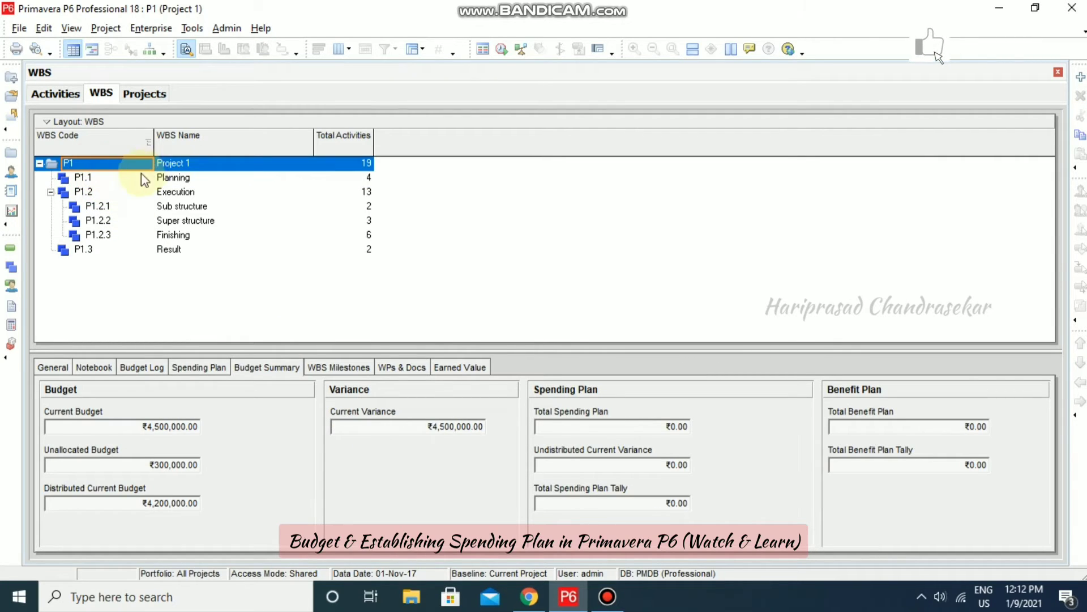
- Set Project 1's spending plan for 17-Sep to 100,000 and check its budget log and budget summary
left_click(201, 369)
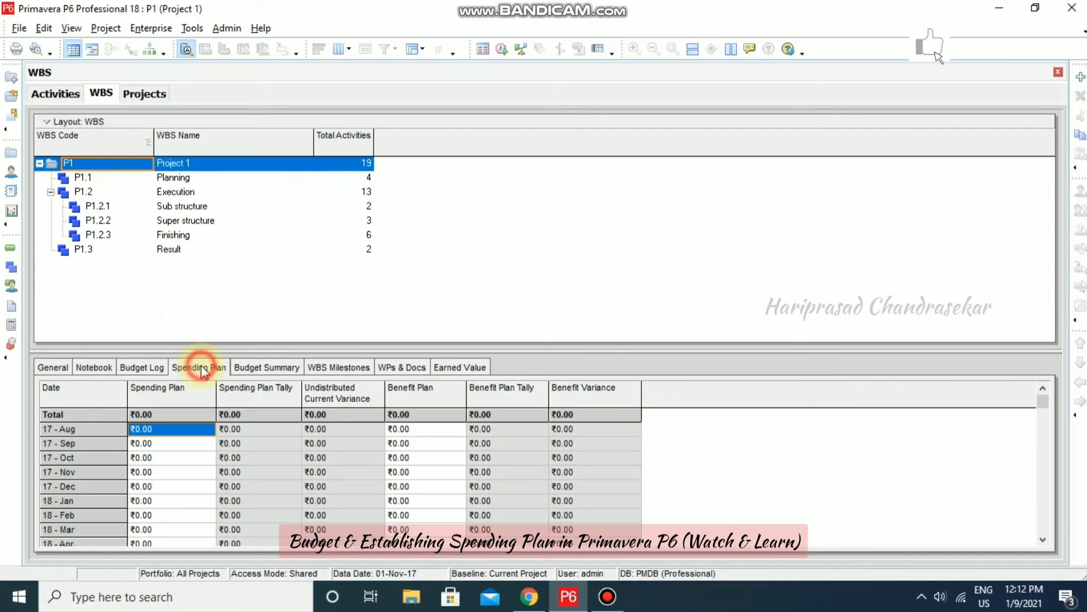
left_click(170, 429)
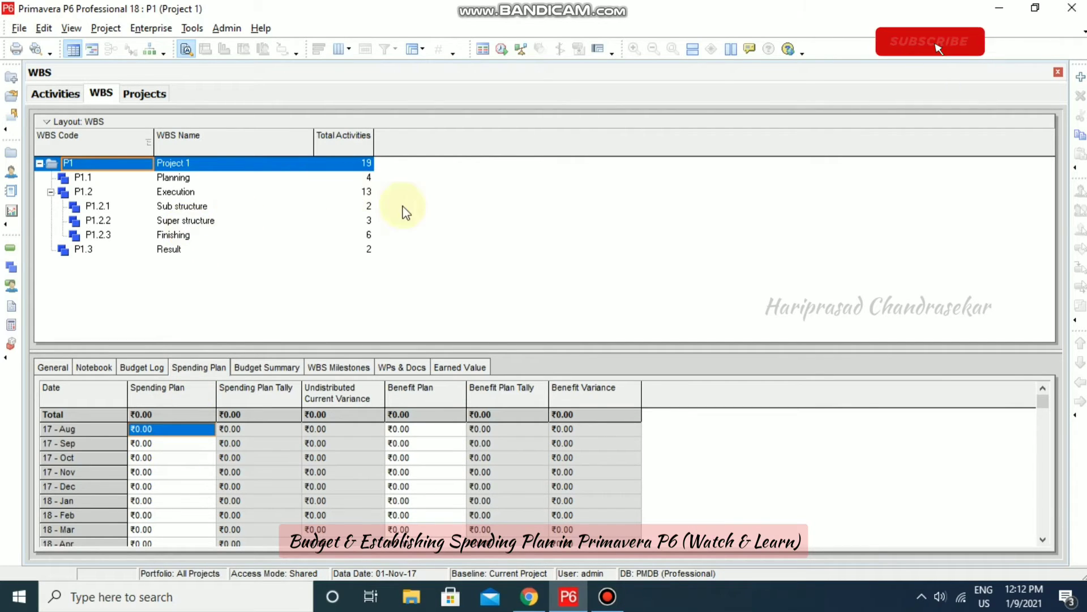
left_click(176, 445)
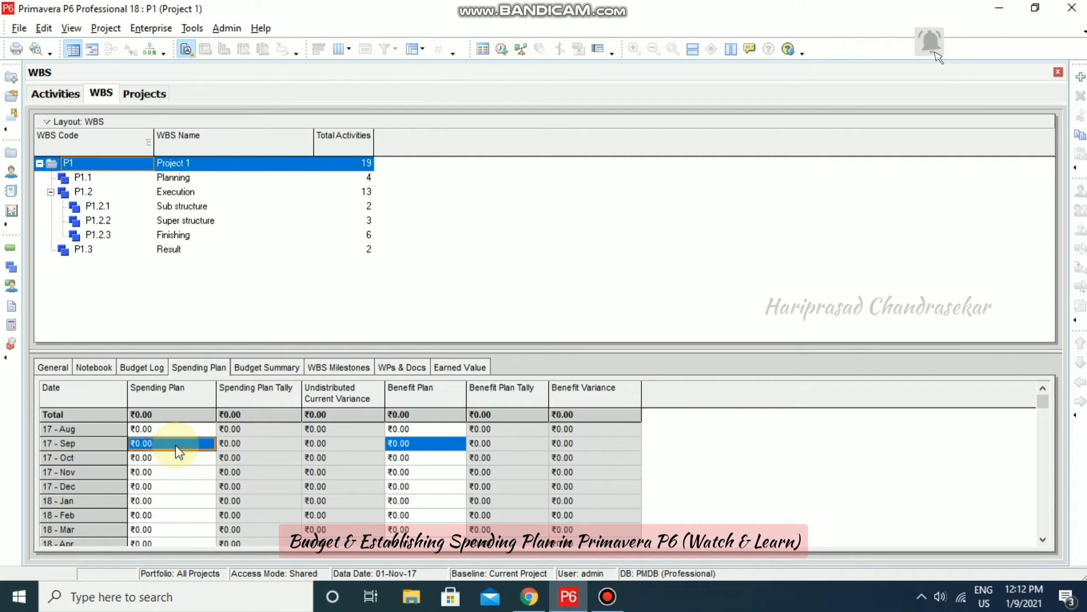
type("100,")
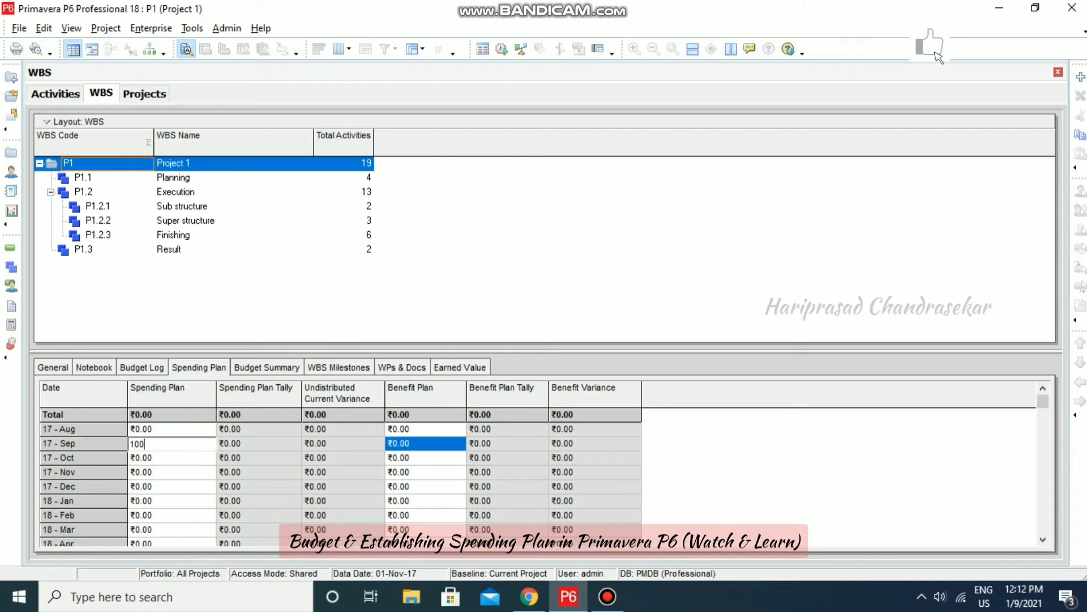
type("000")
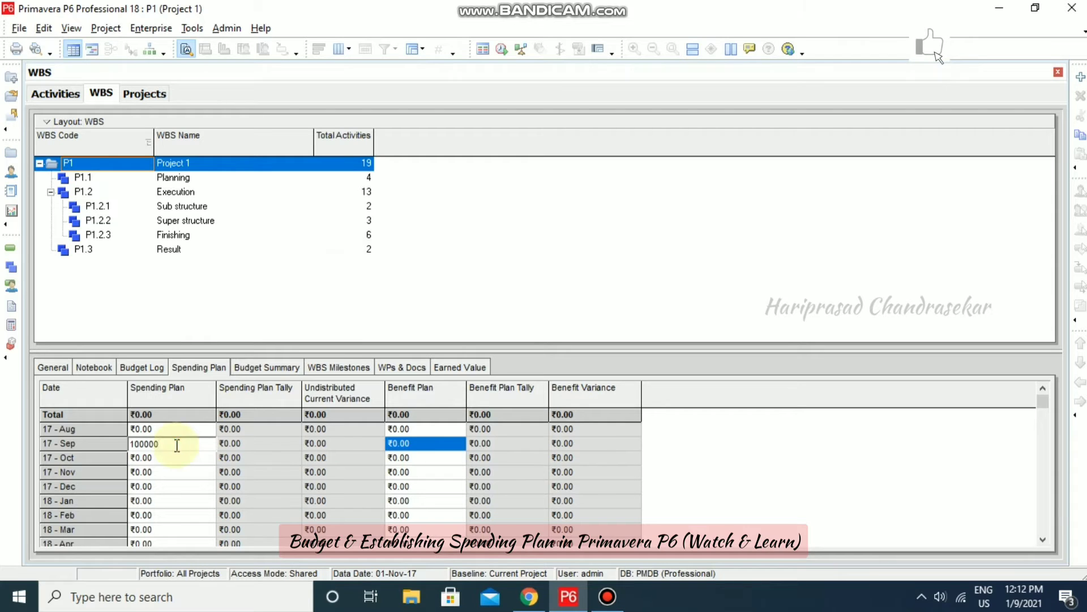
key("Return")
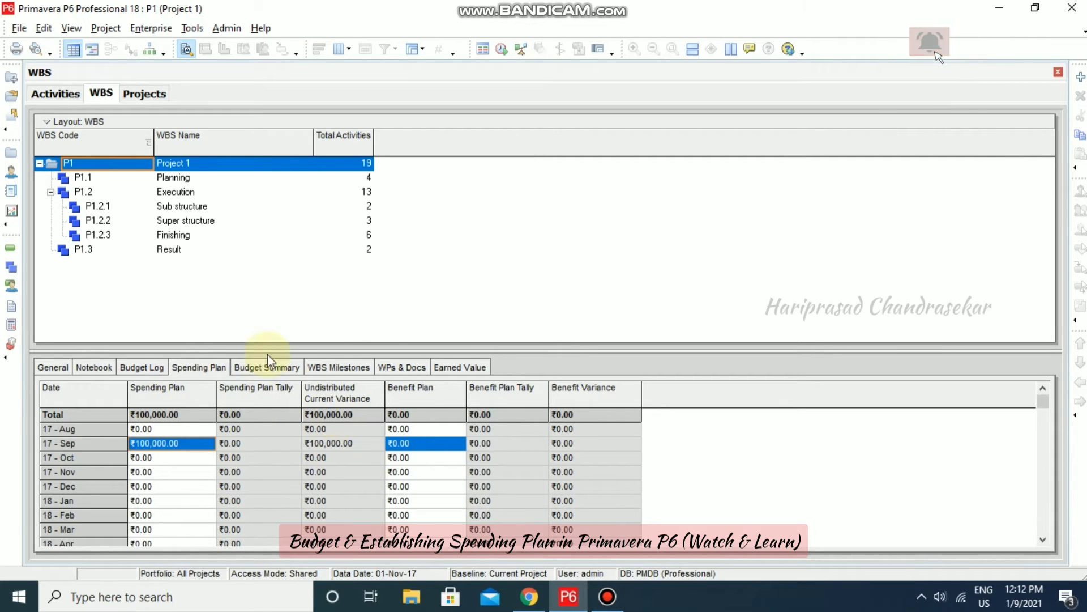
left_click(152, 369)
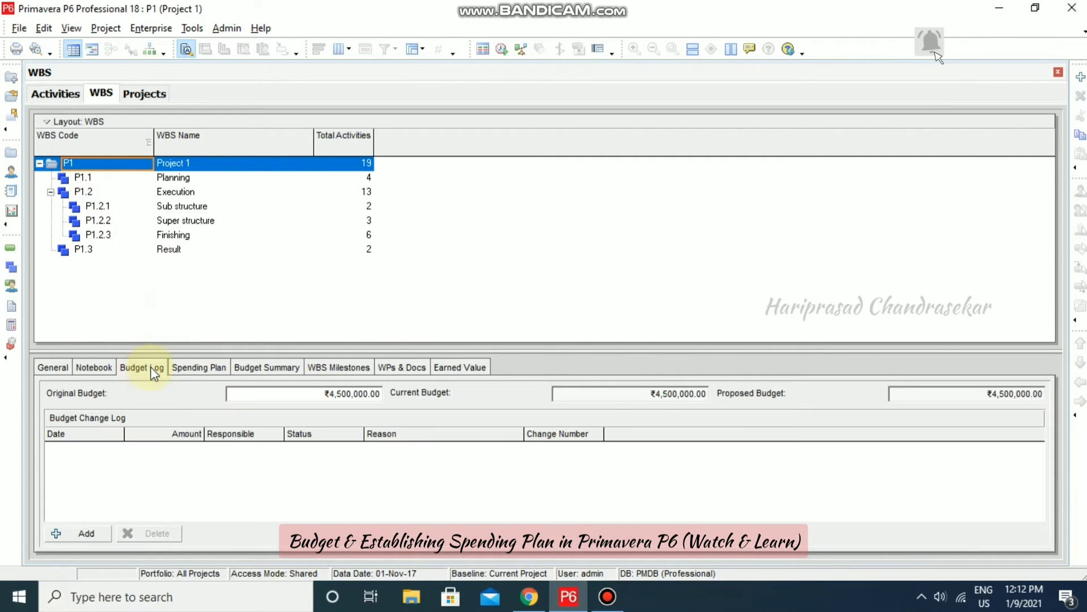
left_click(287, 368)
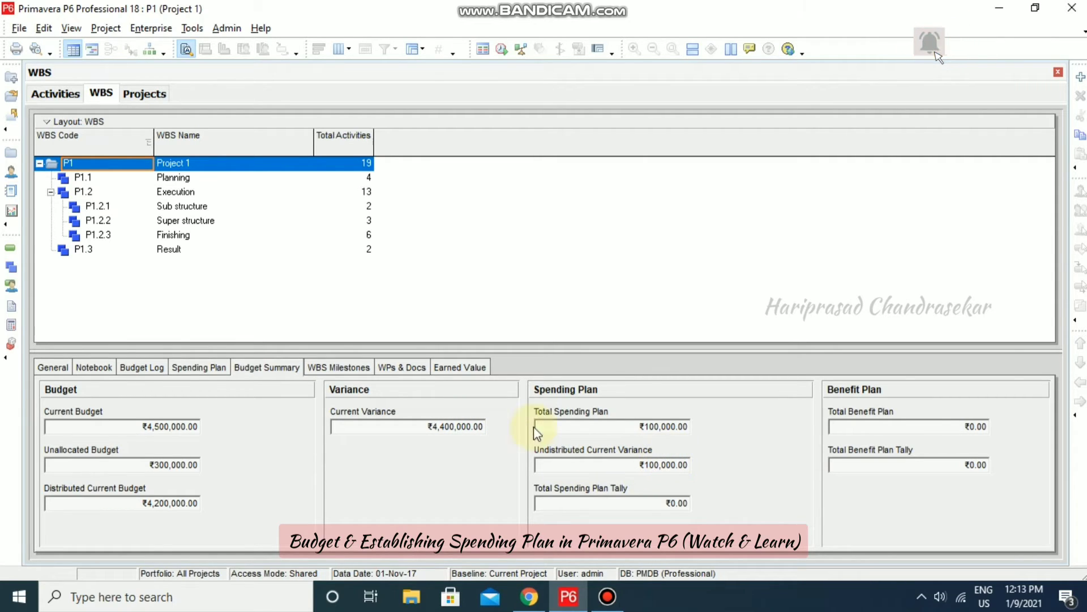
- Set Planning's spending plan for 17-Sep to 25,000 and check Project 1's budget summary
left_click(210, 368)
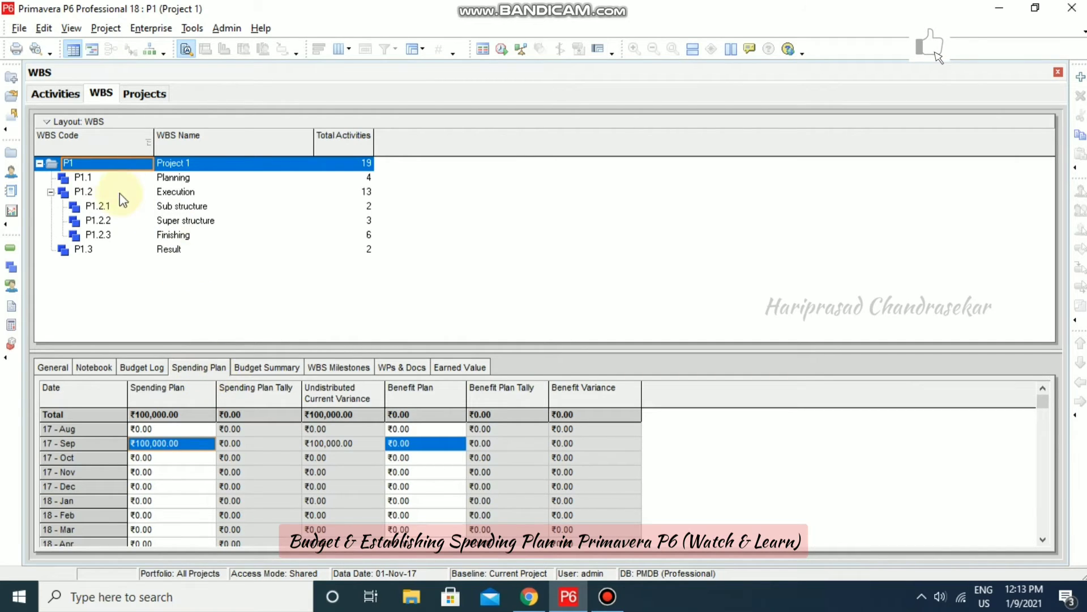
left_click(102, 178)
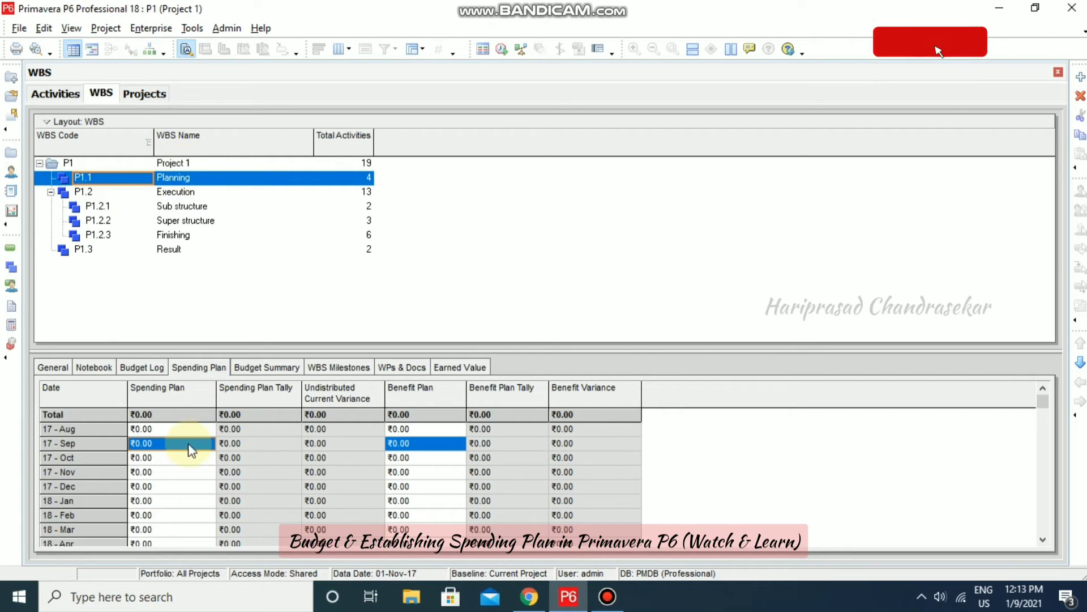
type("250")
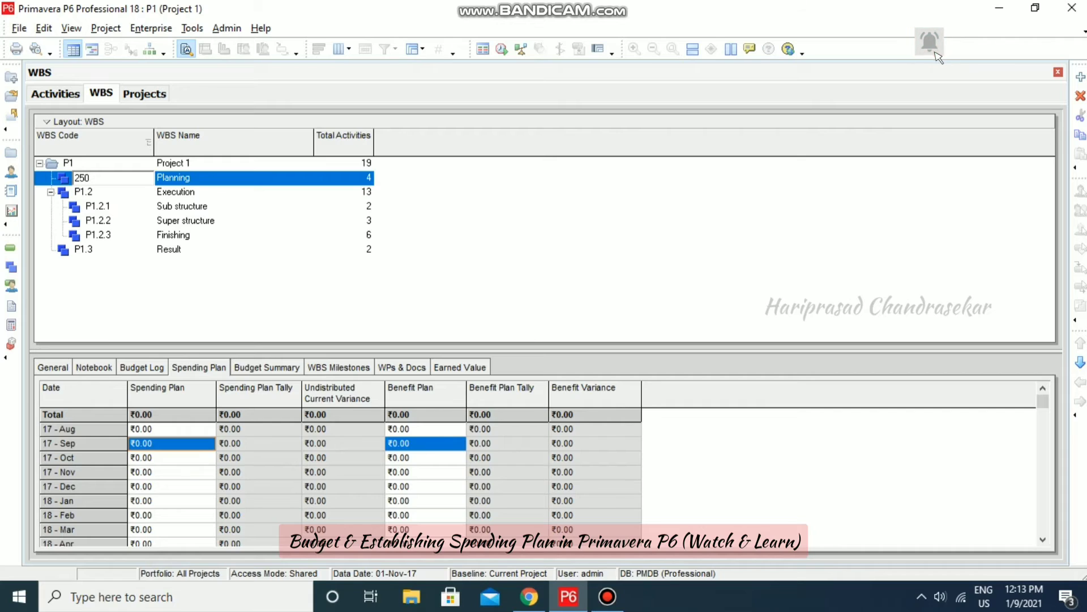
left_click(210, 446)
double_click(209, 447)
left_click(128, 445)
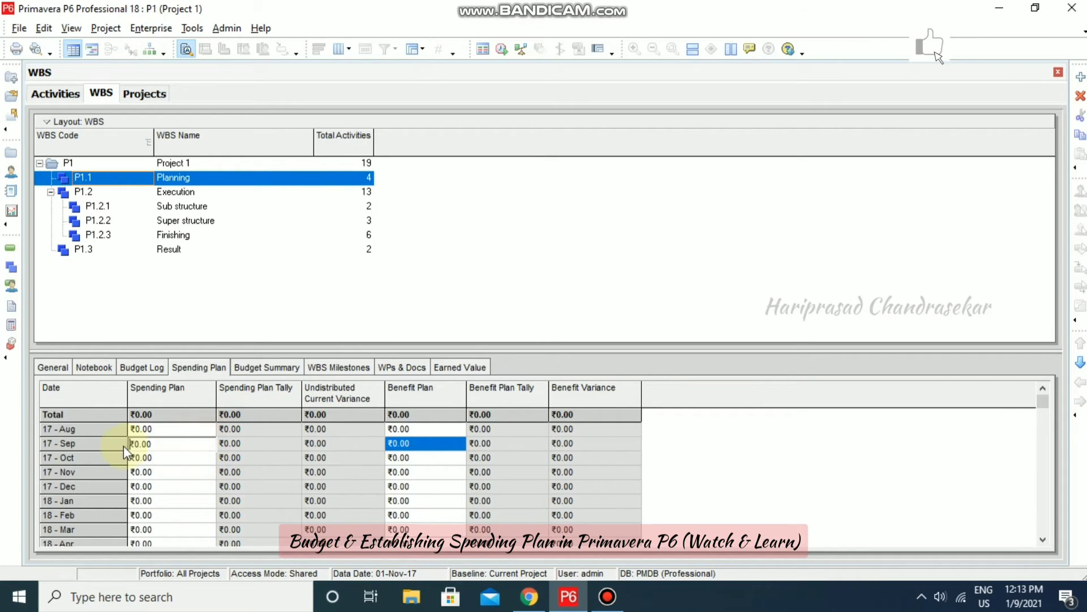
key("shift+End")
type("25000")
left_click(178, 460)
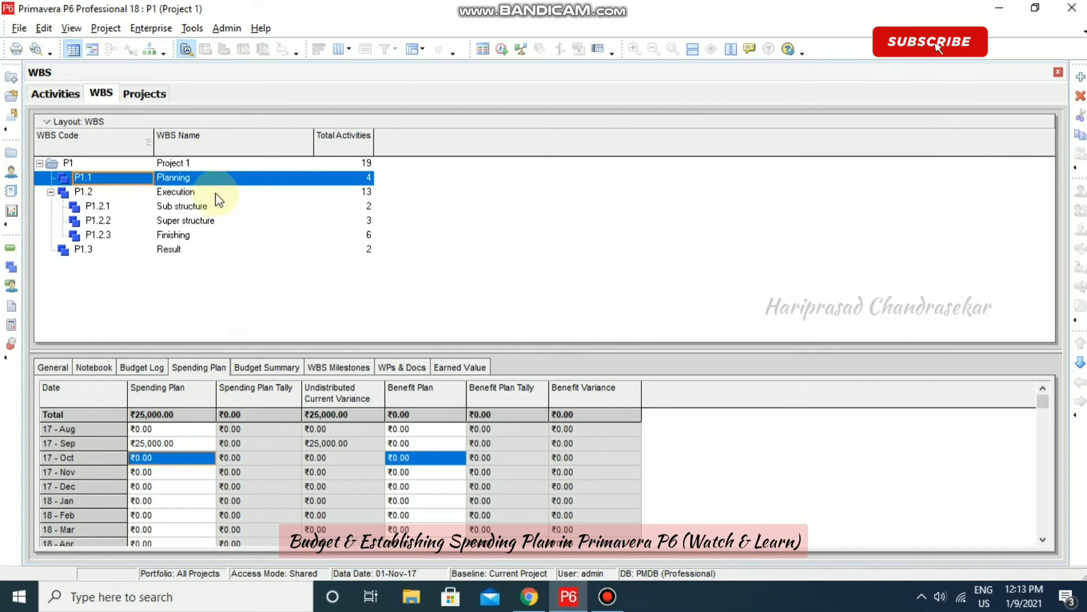
left_click(191, 165)
left_click(291, 368)
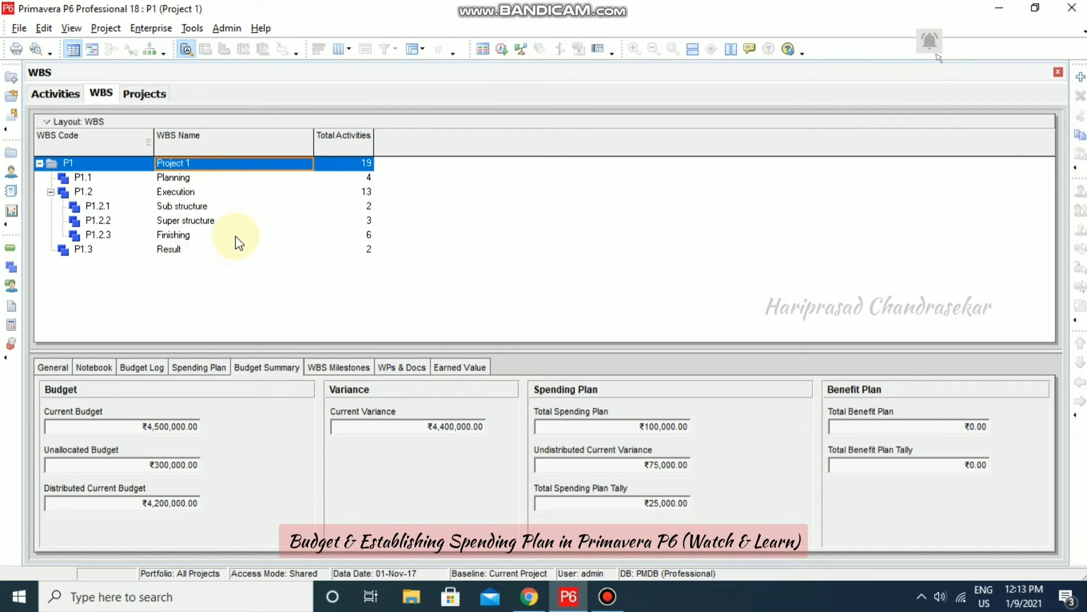
- Set Sub structure's spending plan to 15,000 for 17-Oct and 7,500 for 17-Nov, and check Project 1's budget summary
left_click(107, 206)
left_click(185, 374)
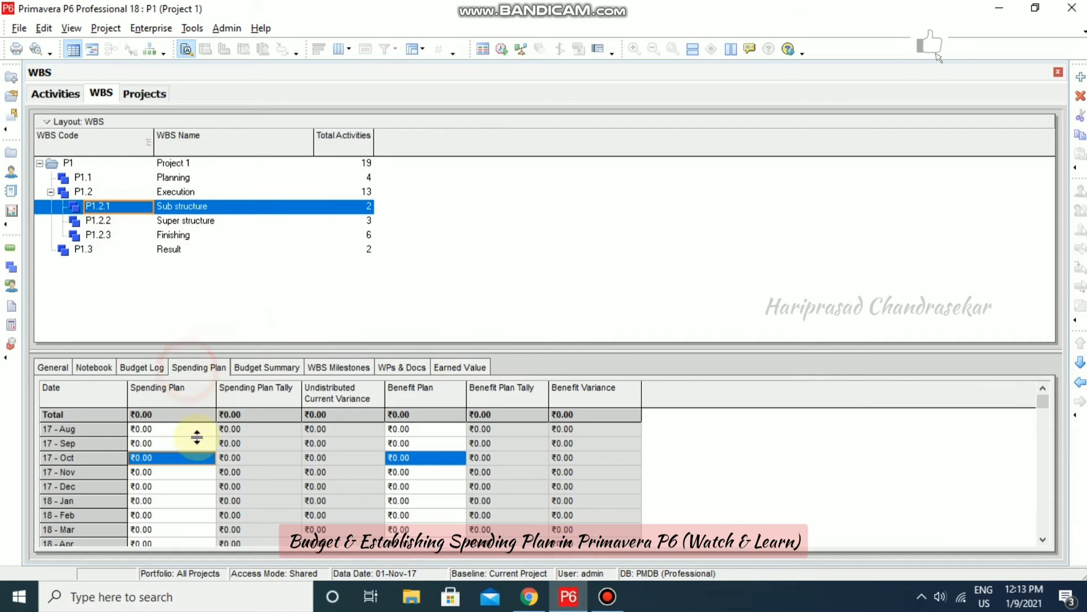
left_click(182, 458)
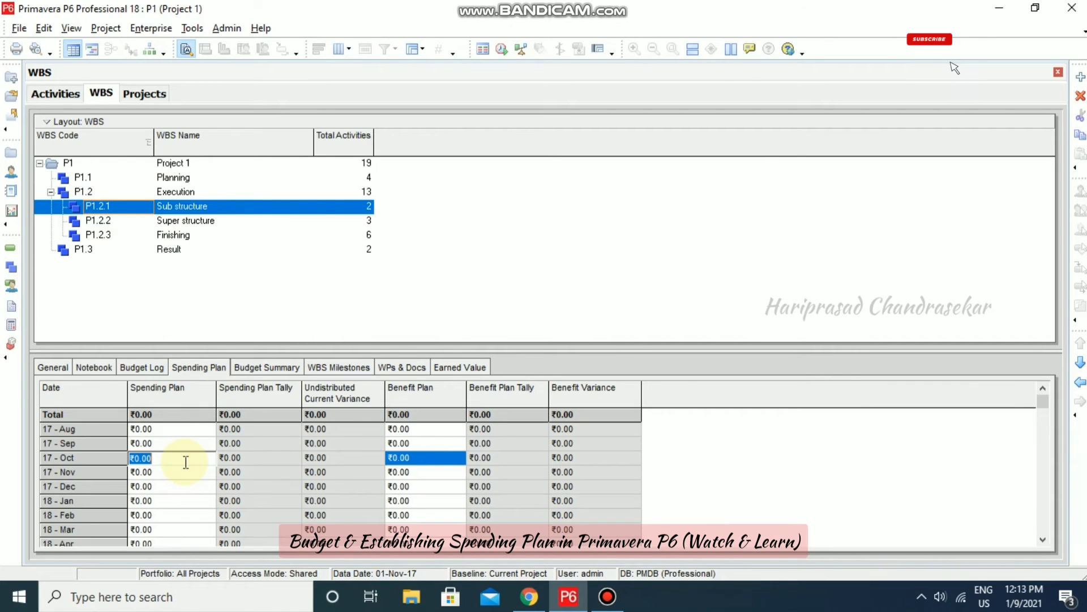
type("15,000")
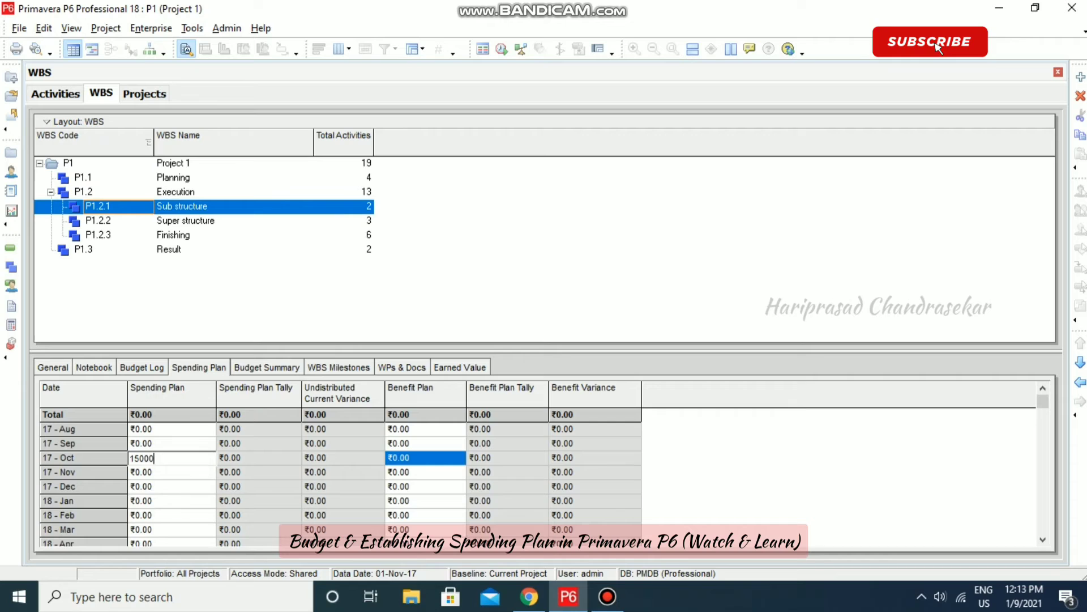
left_click(180, 472)
type("7,500")
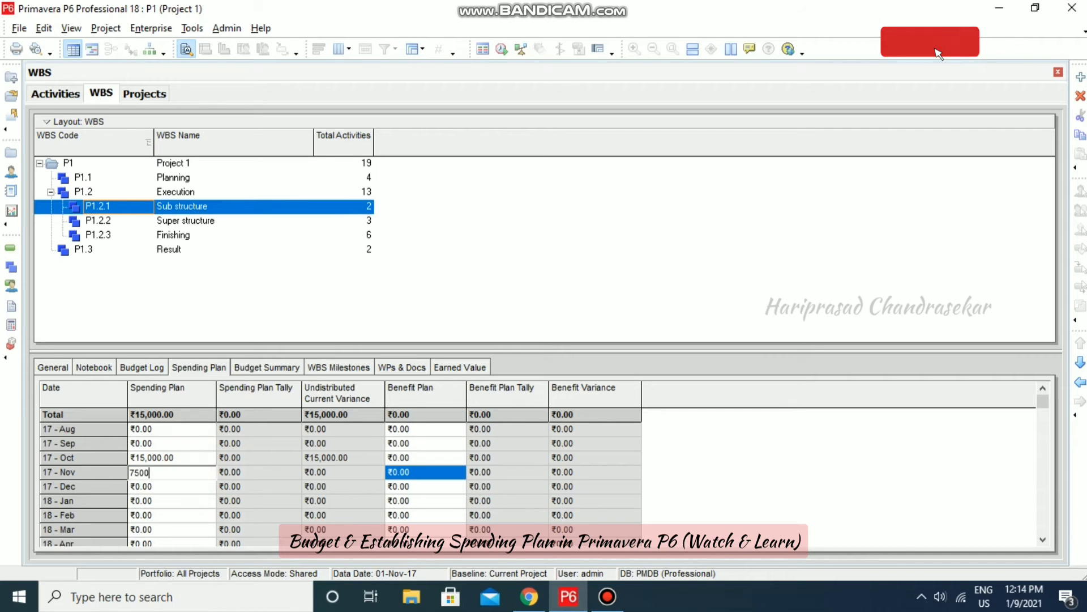
left_click(175, 487)
left_click(138, 163)
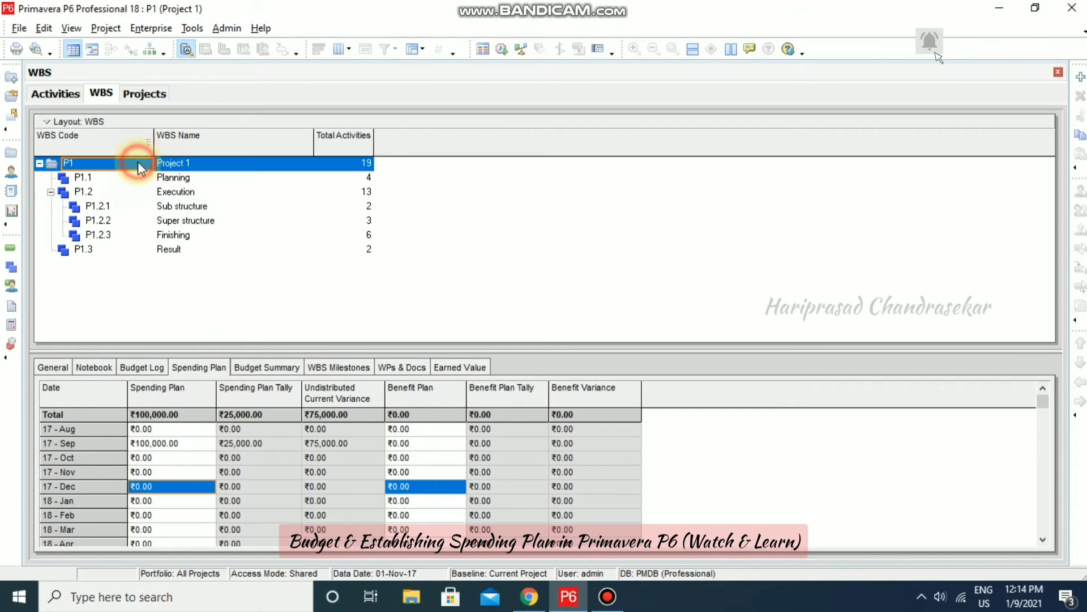
left_click(281, 368)
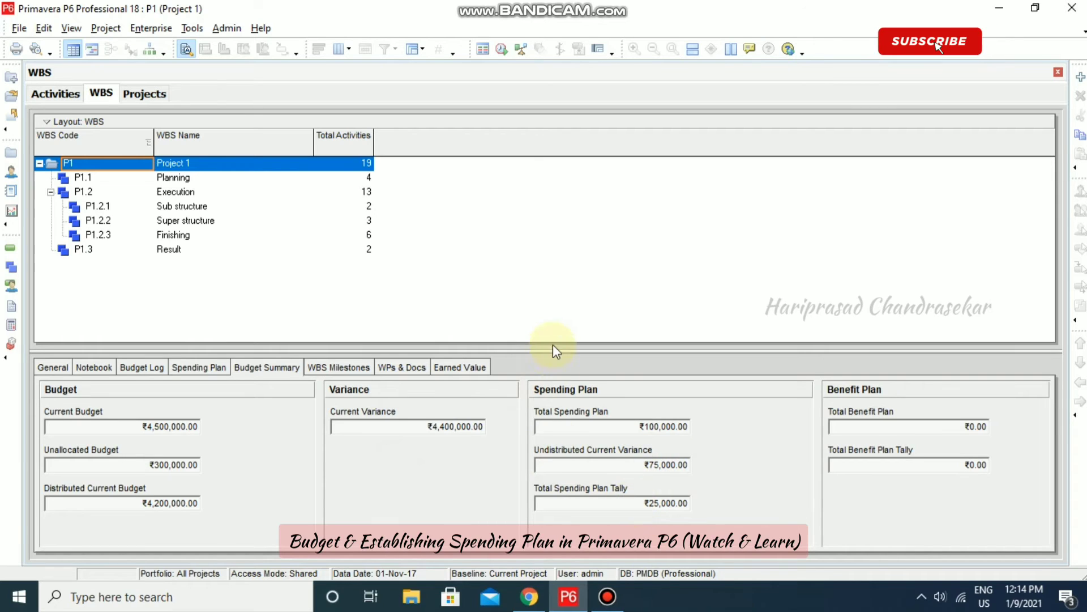
- Check the budget summaries in the Execution branch and set Execution's spending plan to 20,000 for 17-Oct and 10,000 for 17-Nov
left_click(116, 195)
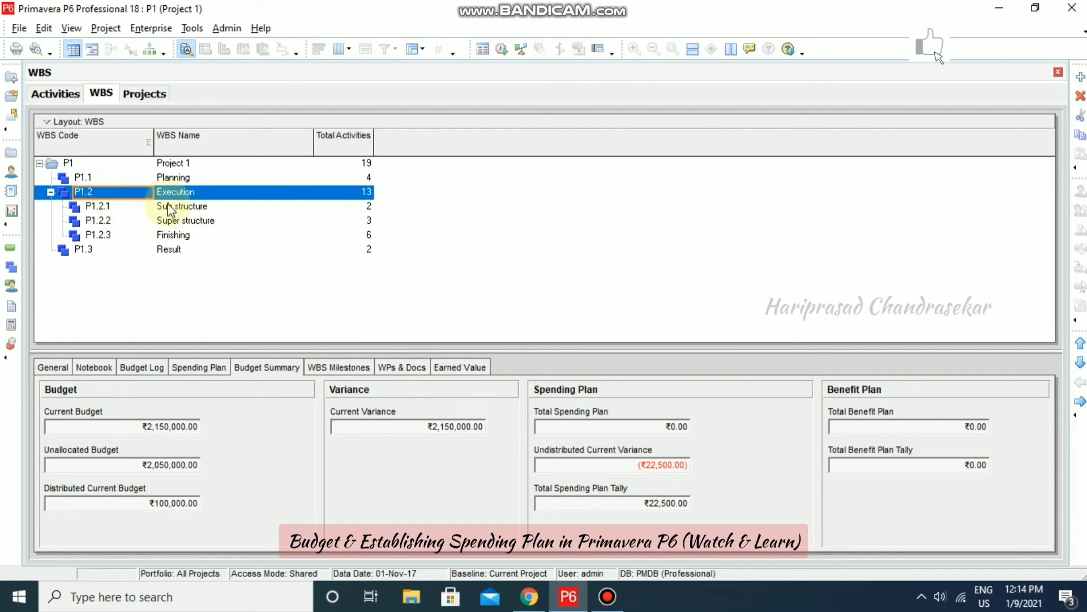
left_click(188, 206)
left_click(189, 221)
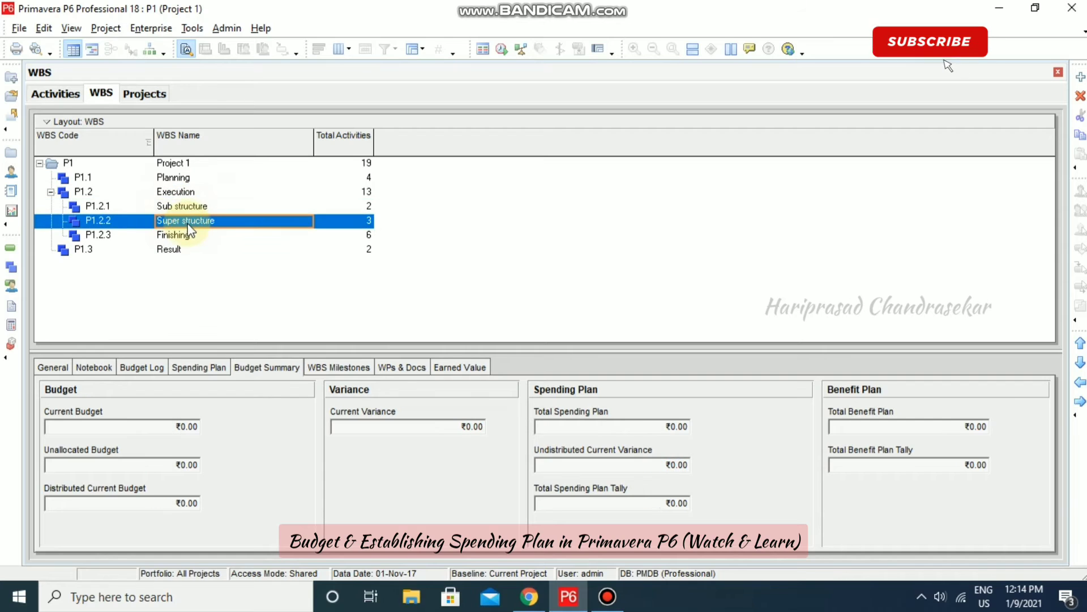
left_click(189, 210)
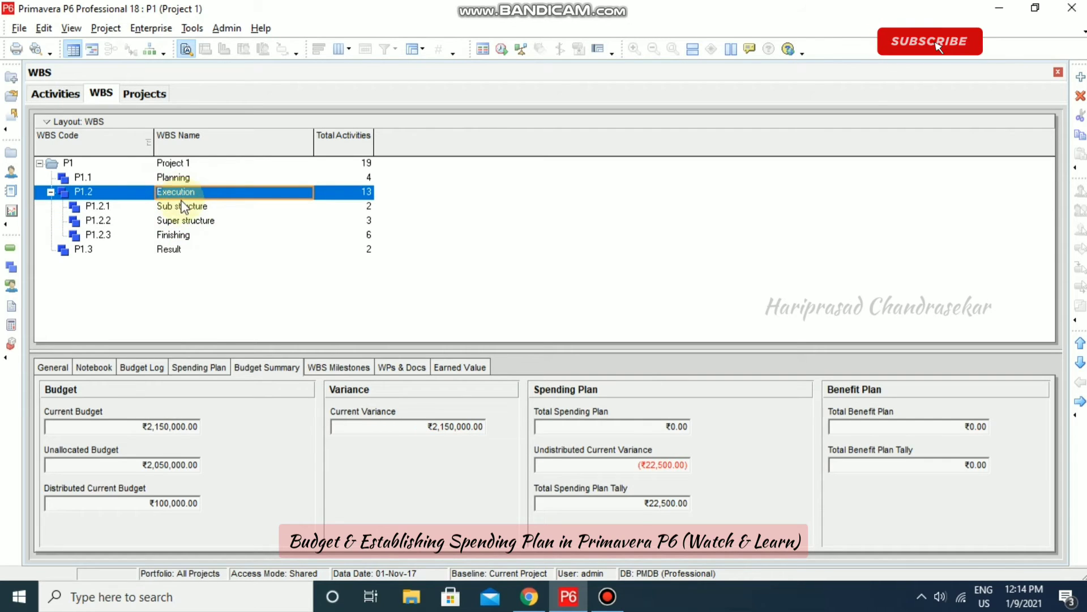
left_click(201, 368)
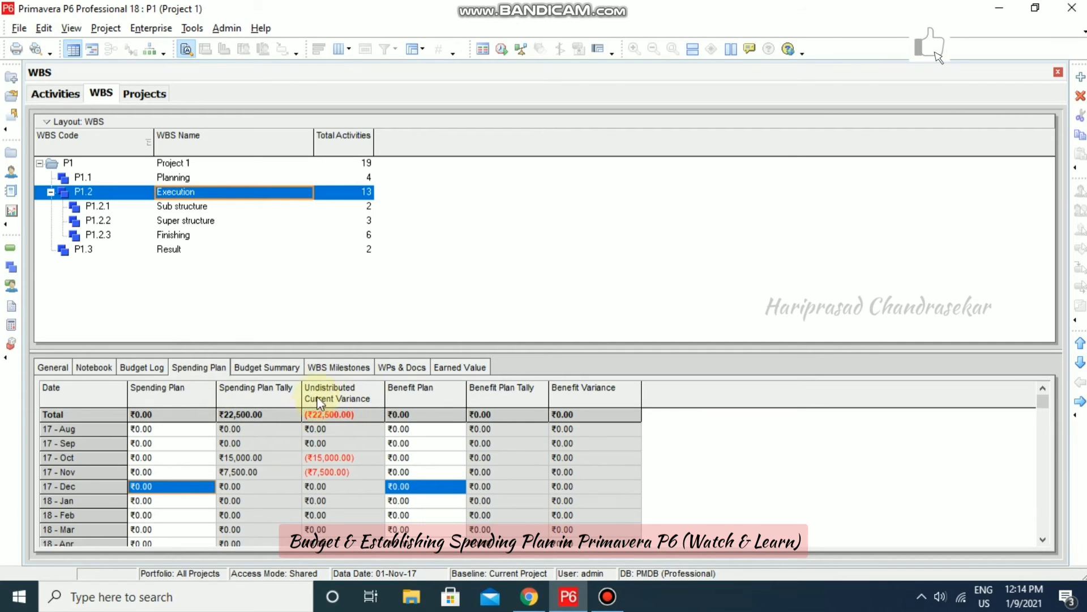
left_click(181, 456)
left_click(190, 459)
type("20000")
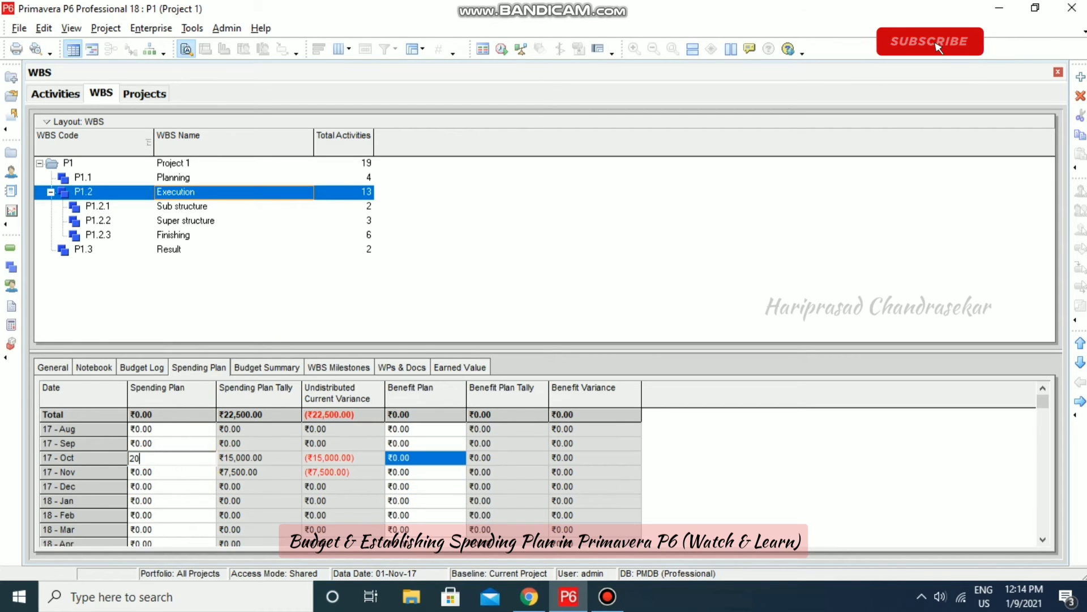
left_click(182, 474)
left_click(182, 473)
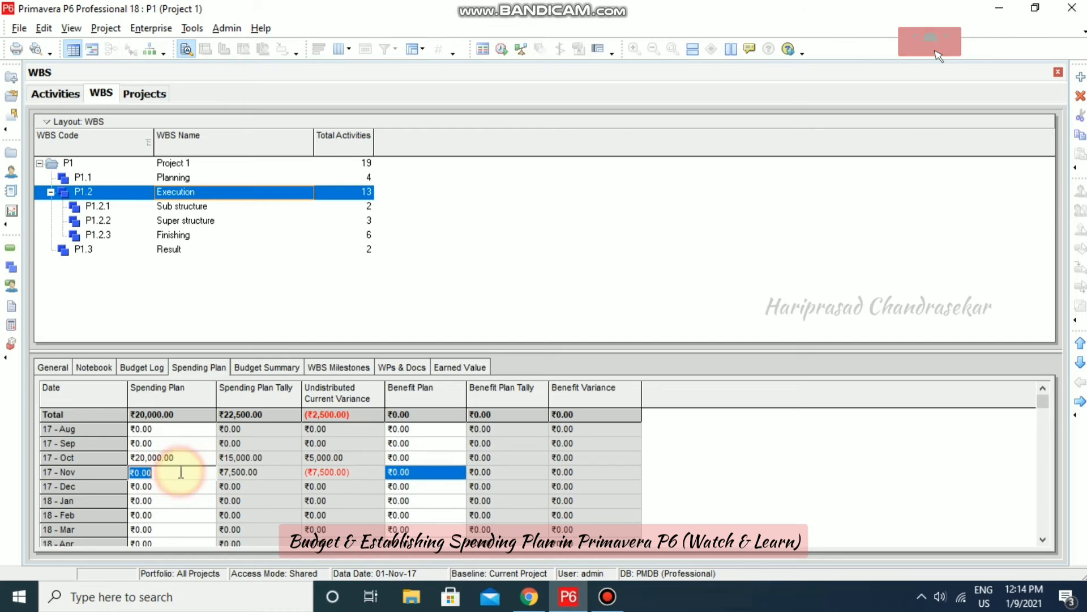
type("10,")
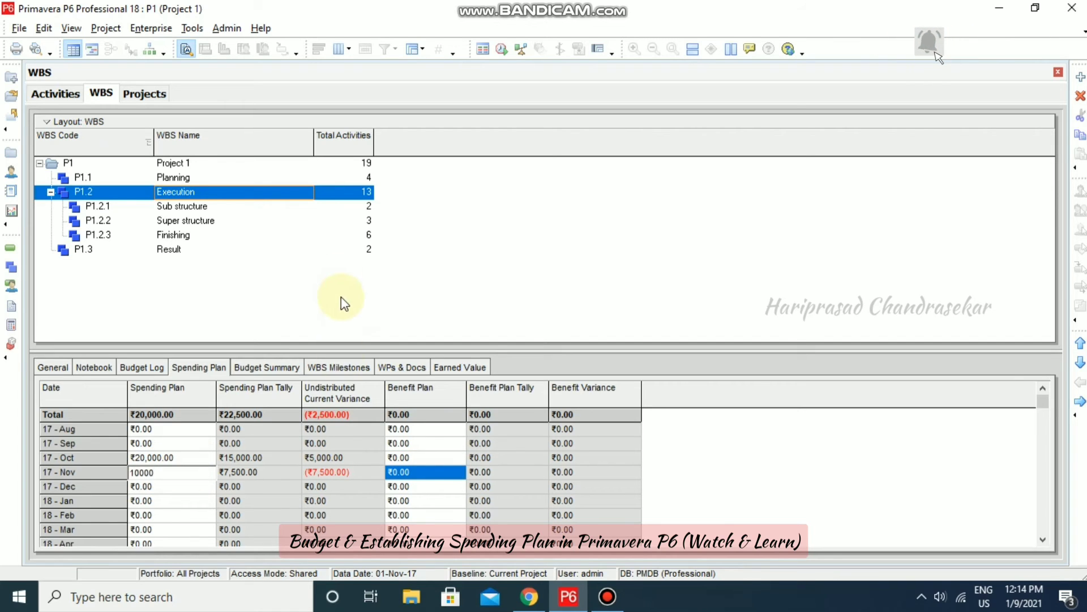
type("000")
left_click(332, 301)
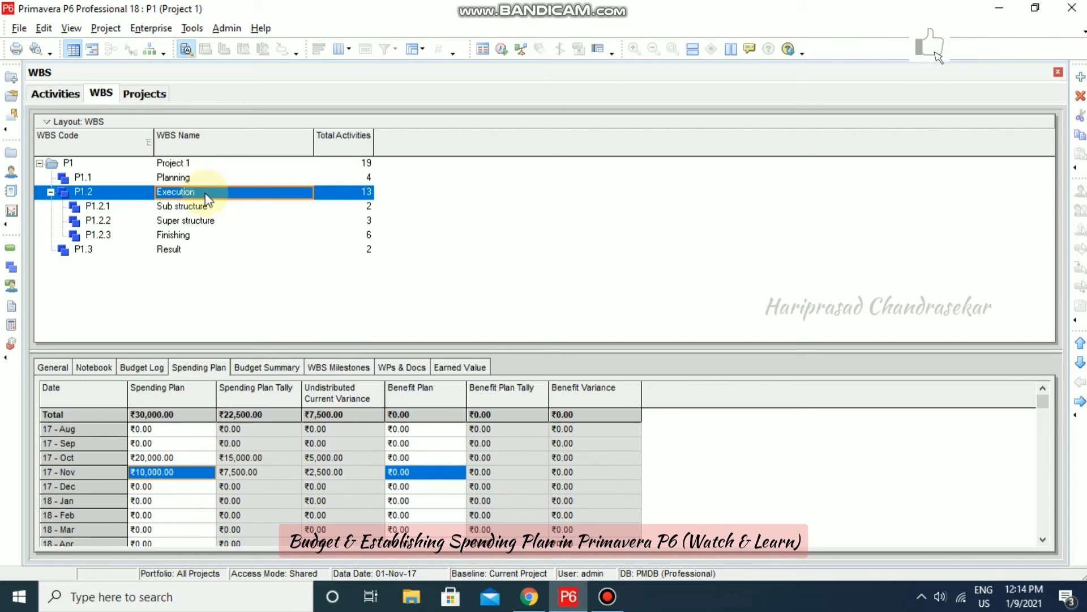
- Check Project 1's budget summary and set its spending plan to 25,000 for 17-Oct and 75,000 for 17-Nov
left_click(199, 164)
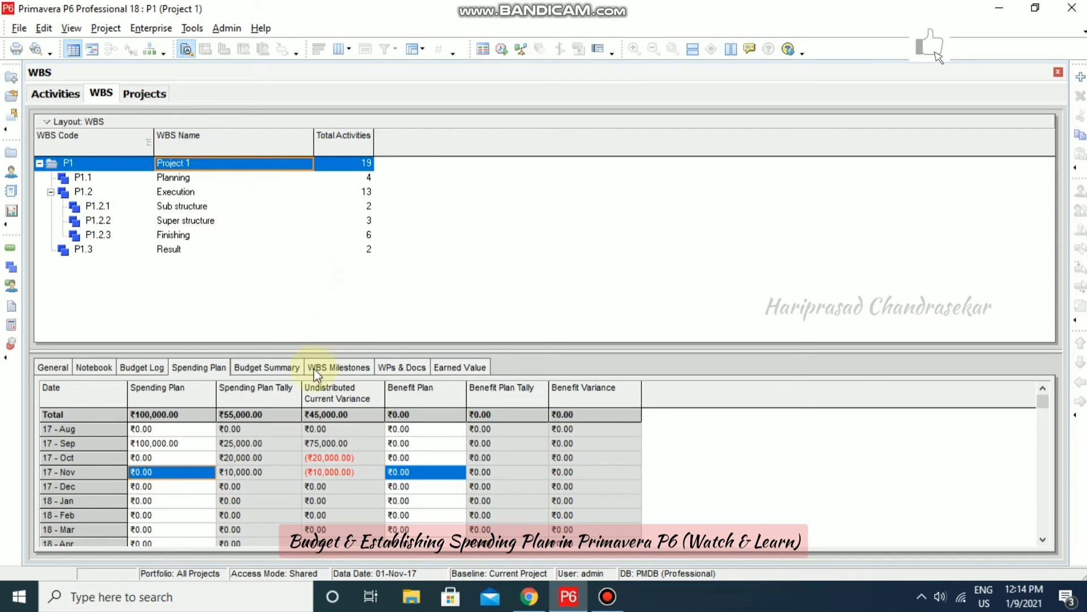
left_click(286, 366)
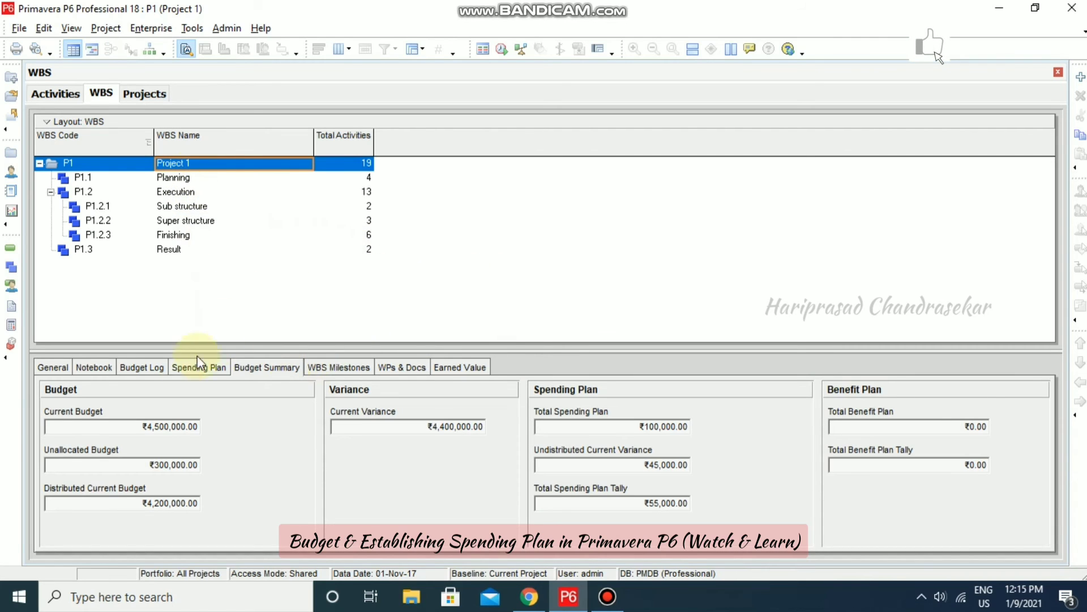
left_click(151, 369)
left_click(182, 369)
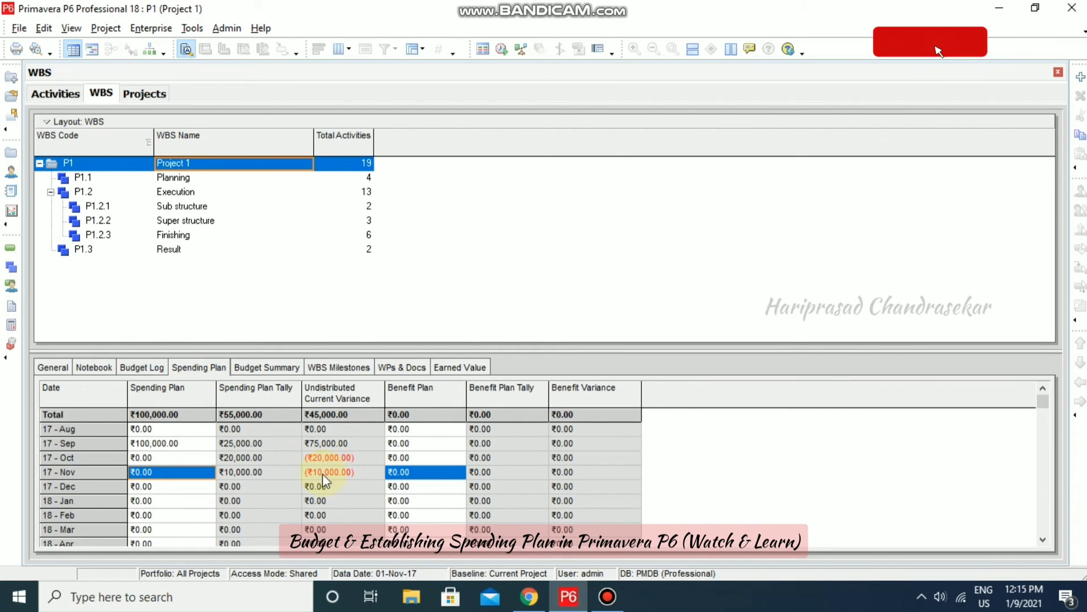
left_click(330, 458)
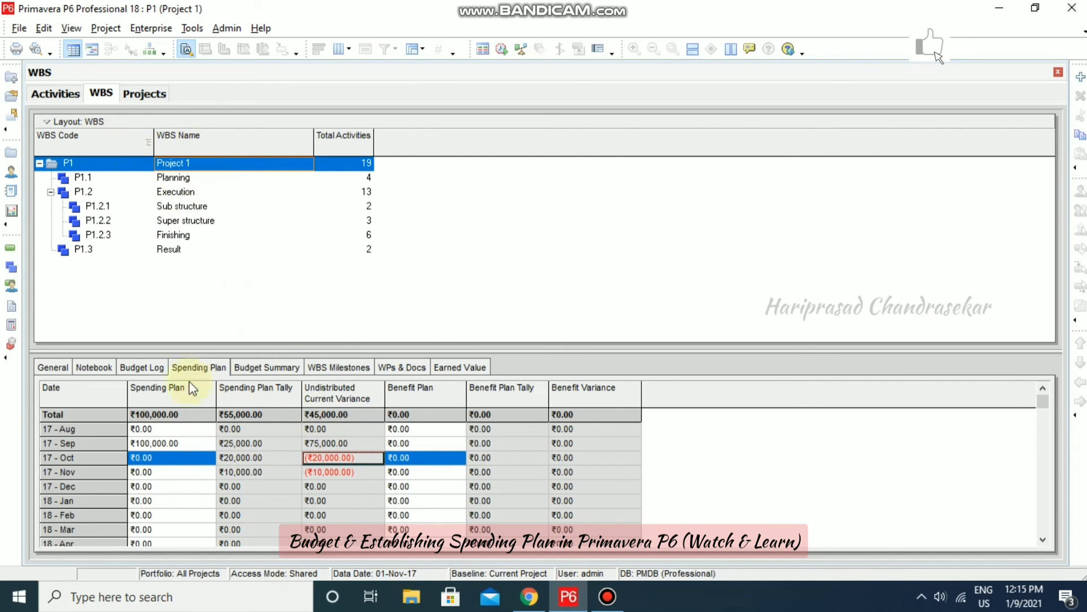
left_click(180, 455)
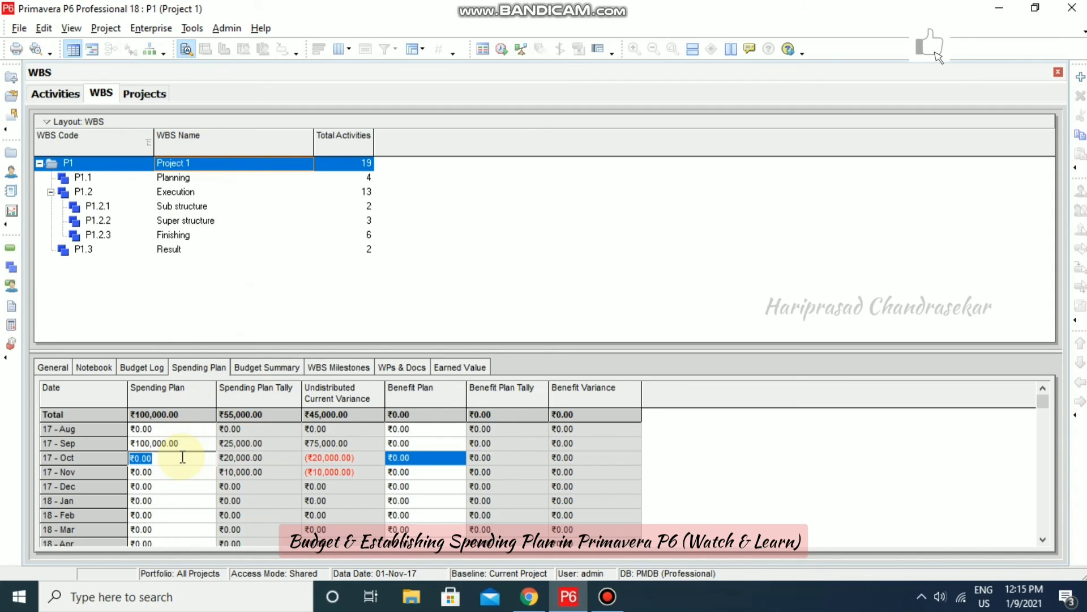
type("25000")
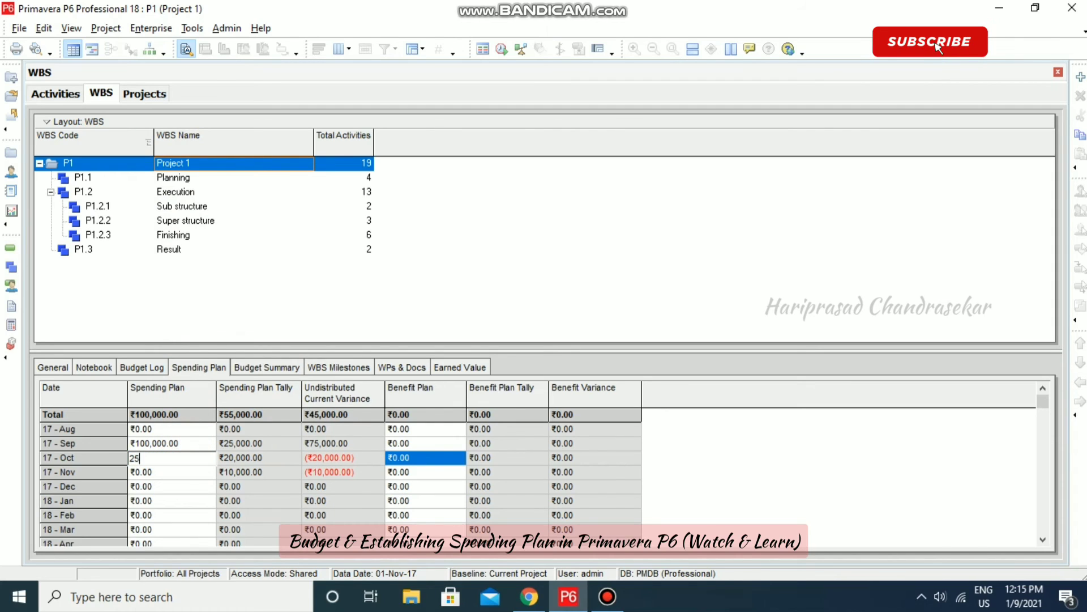
left_click(172, 475)
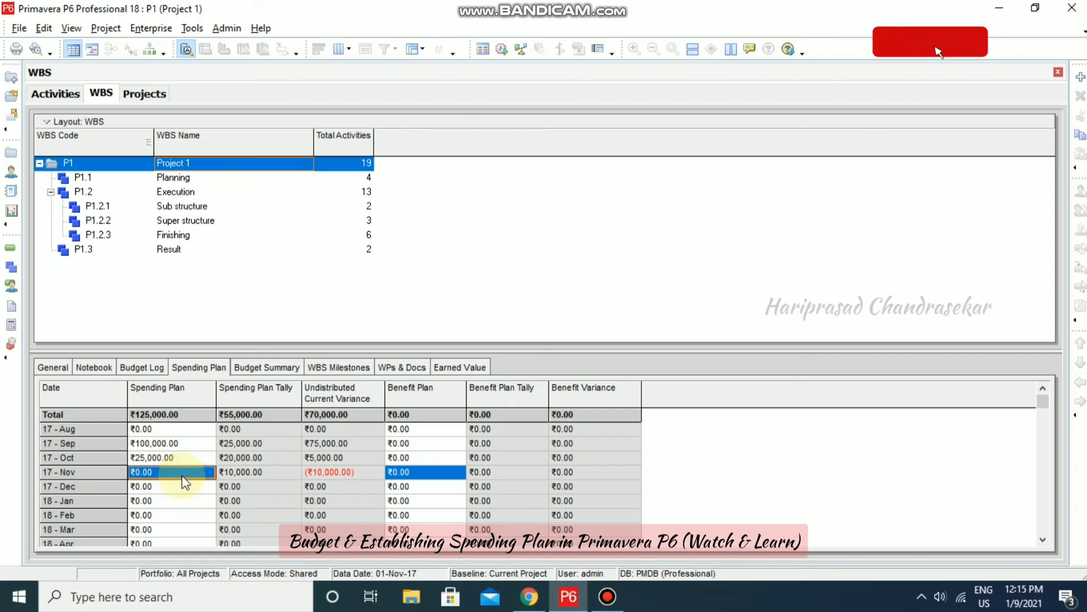
type("75000")
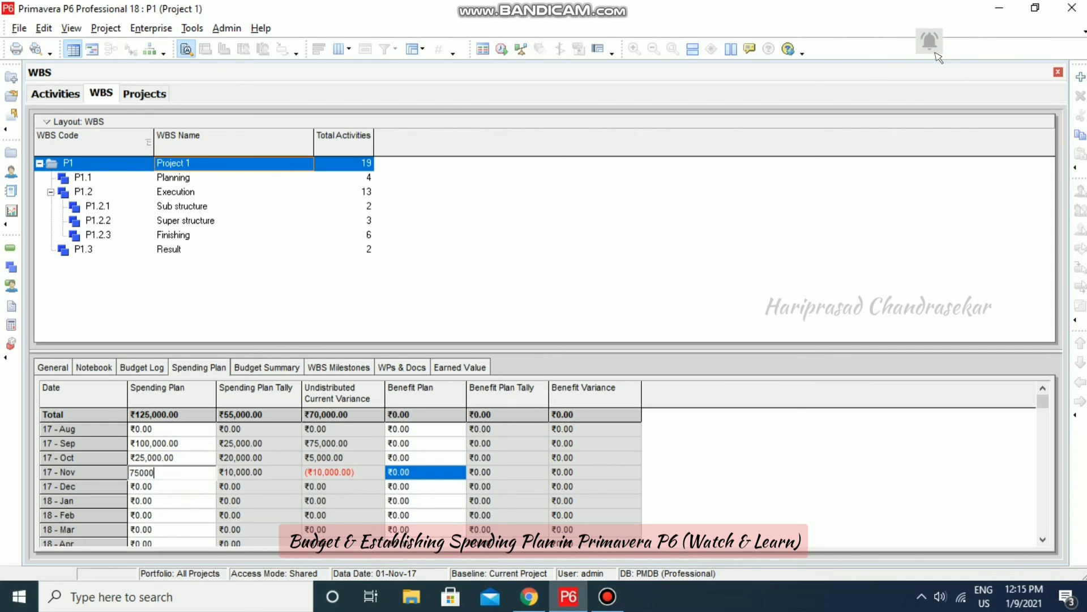
key("Return")
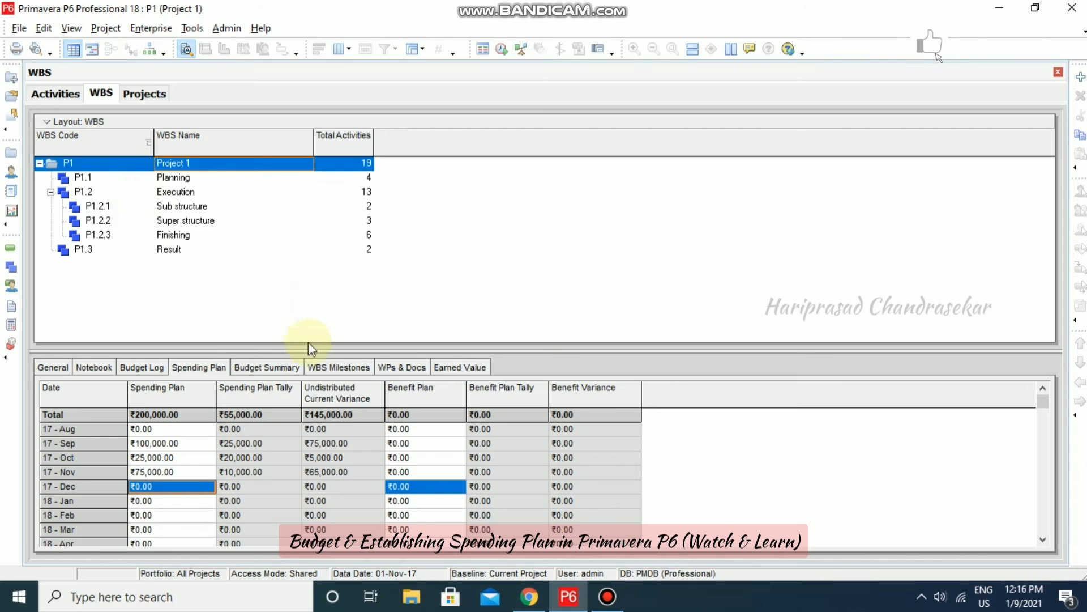
- Review the spending plan totals, variance and distributed budget in Project 1's budget summary, plus its spending plan and budget log
left_click(283, 365)
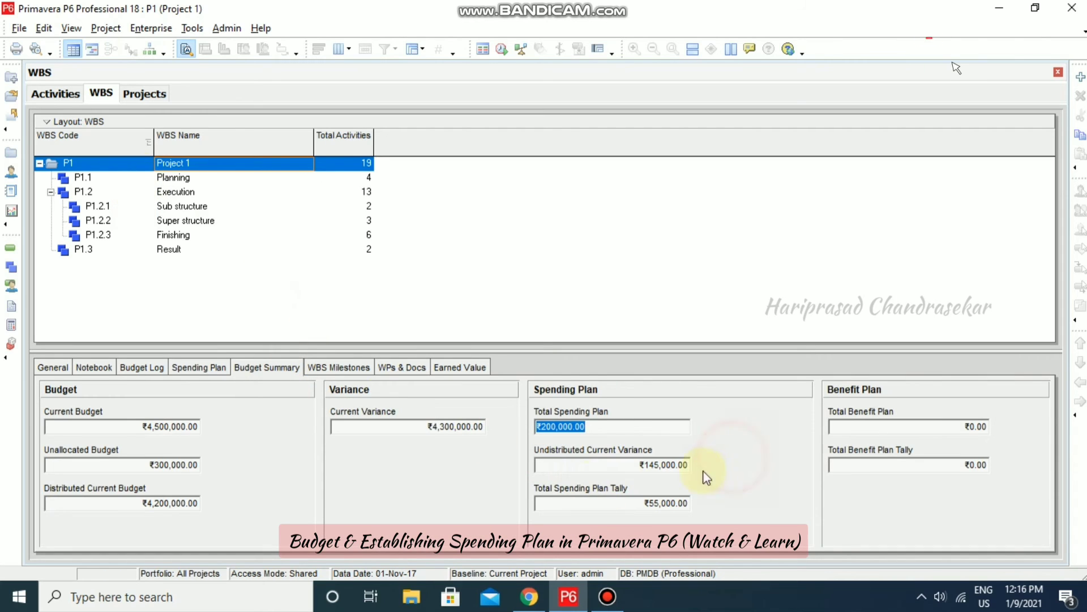
left_click(656, 462)
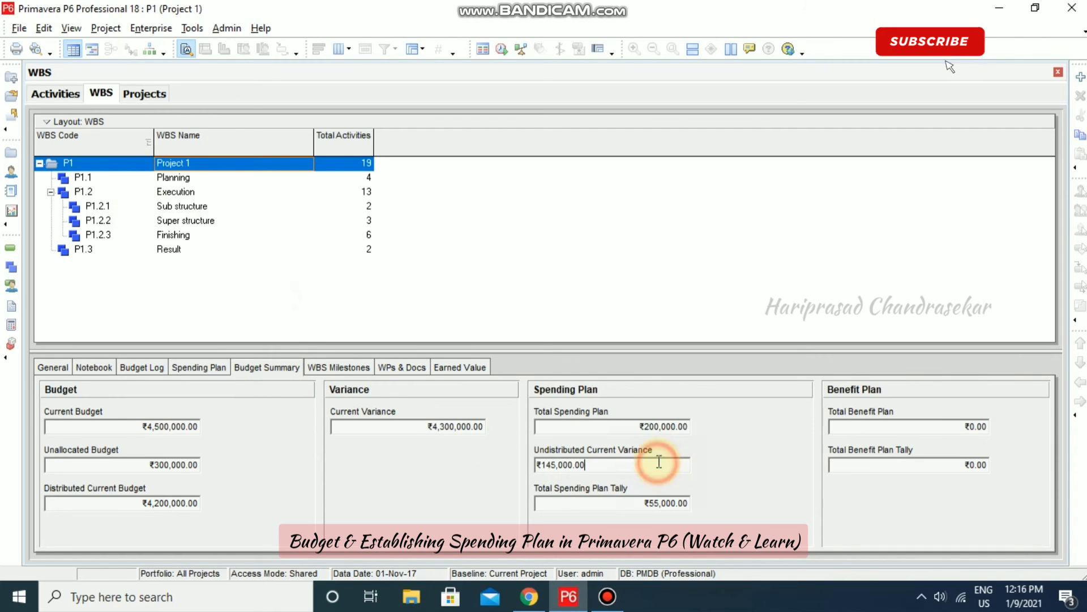
left_click(396, 426)
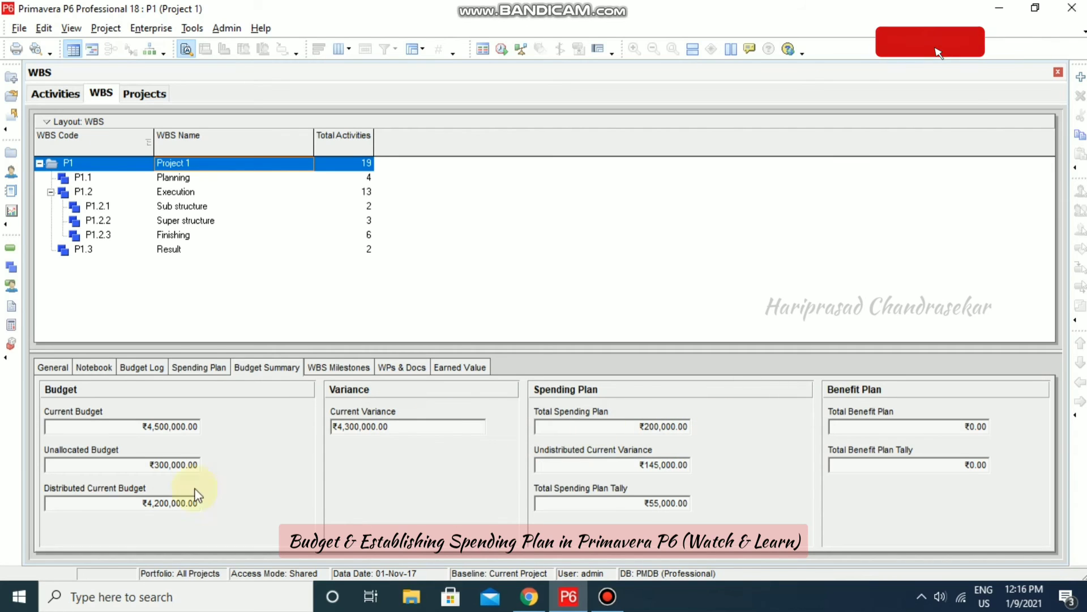
left_click(125, 503)
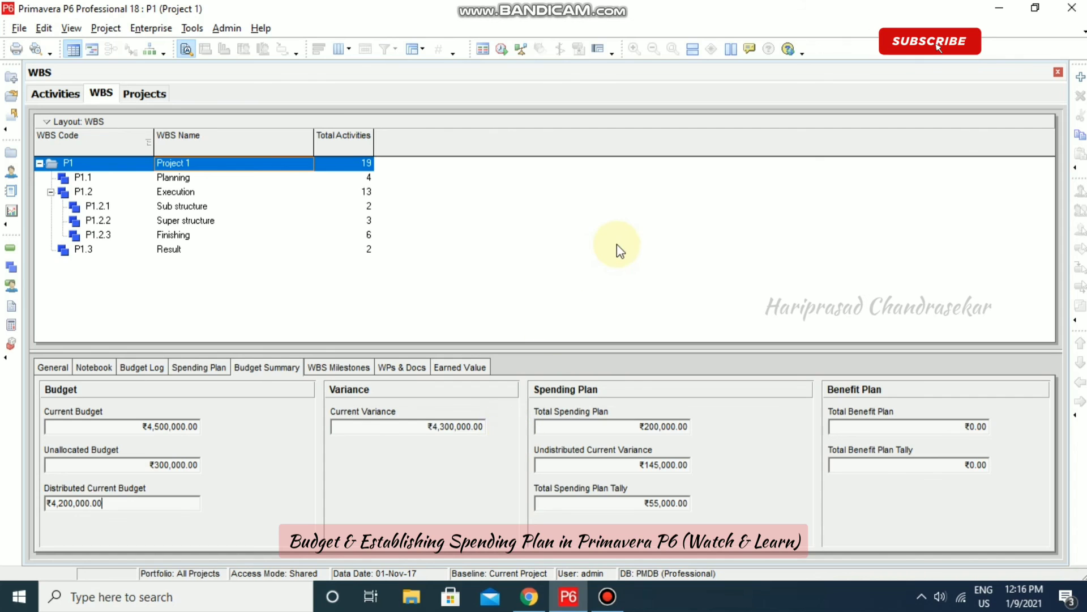
left_click(202, 367)
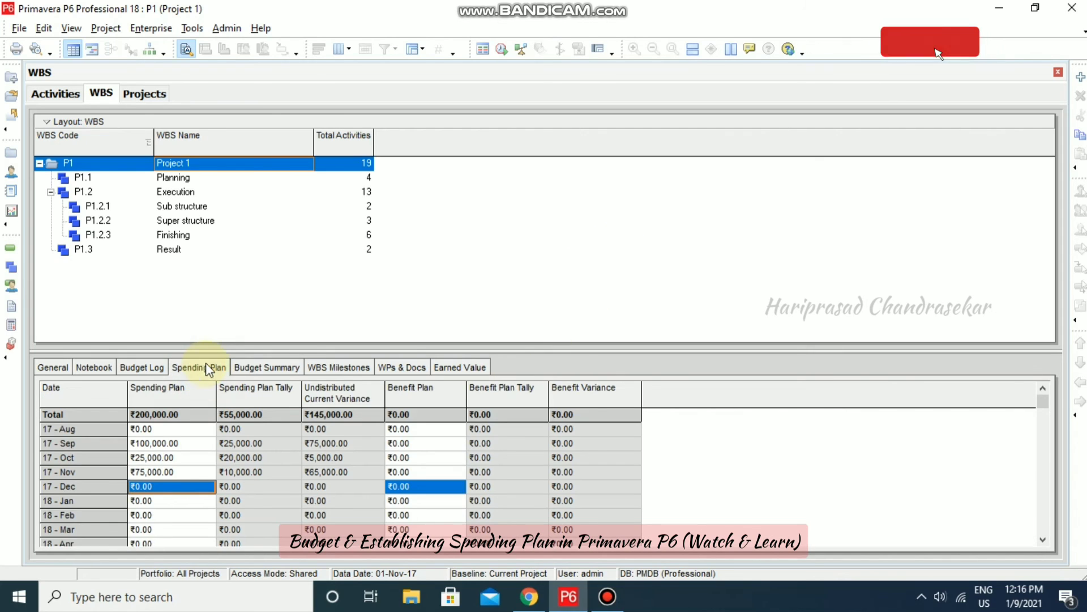
left_click(150, 366)
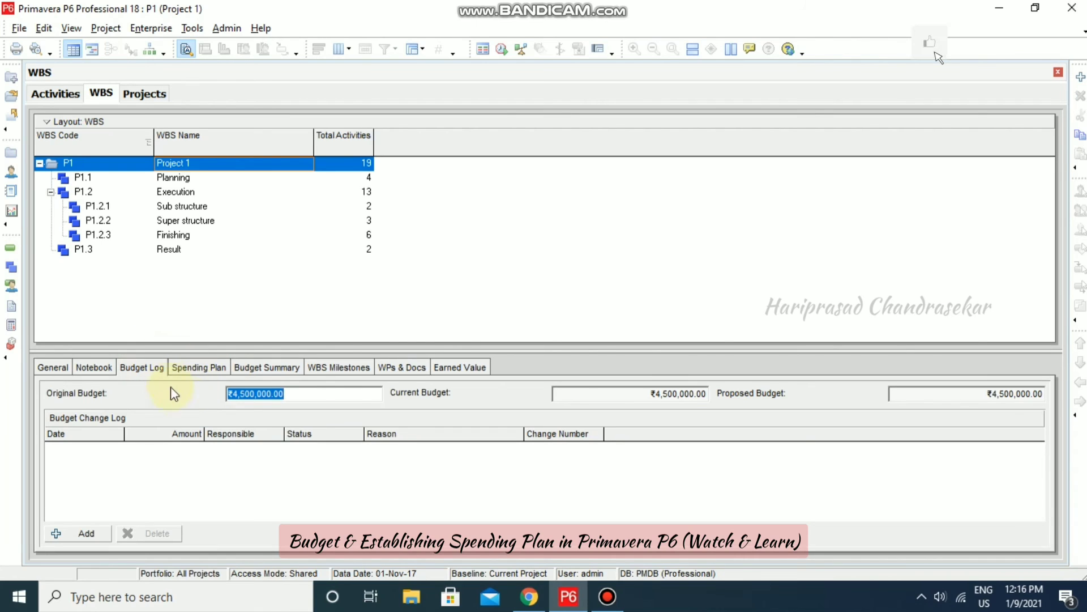
- Set the date of Planning's approved budget change to 04-Jan-21 in its budget change log
left_click(116, 177)
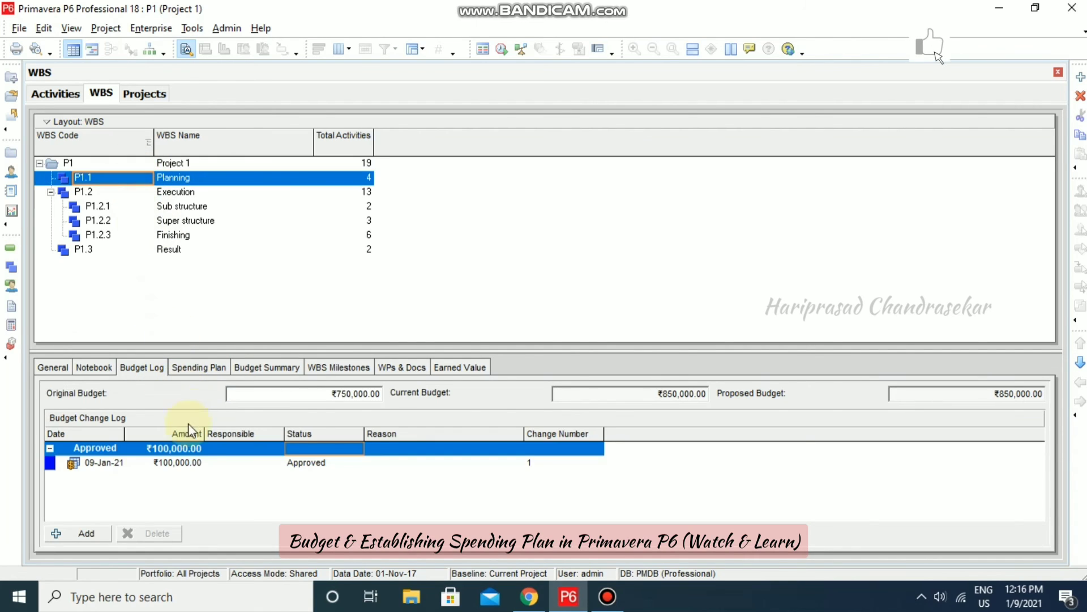
left_click(114, 463)
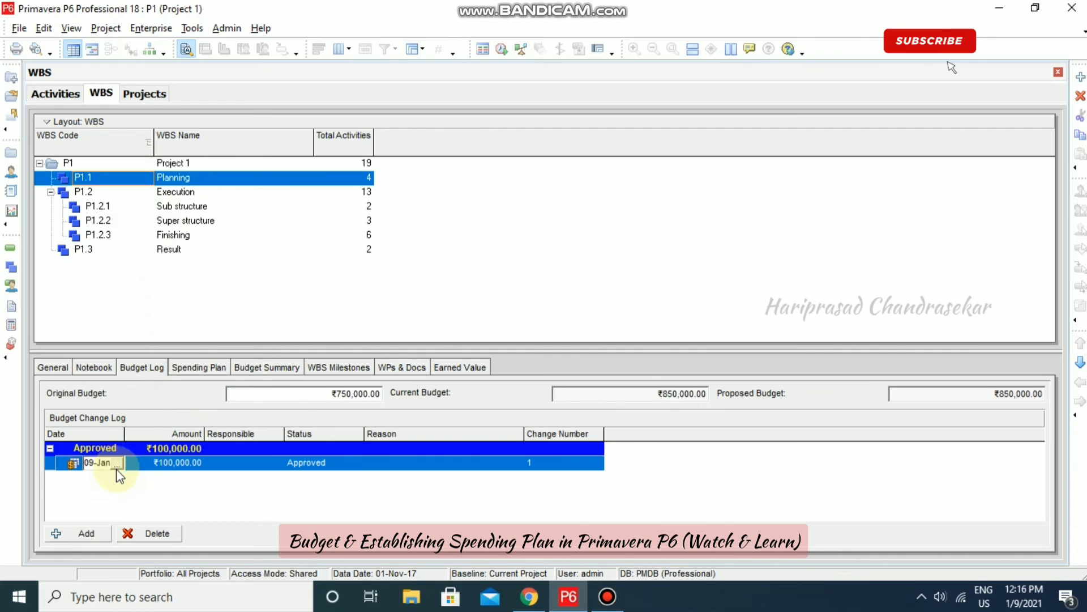
left_click(116, 465)
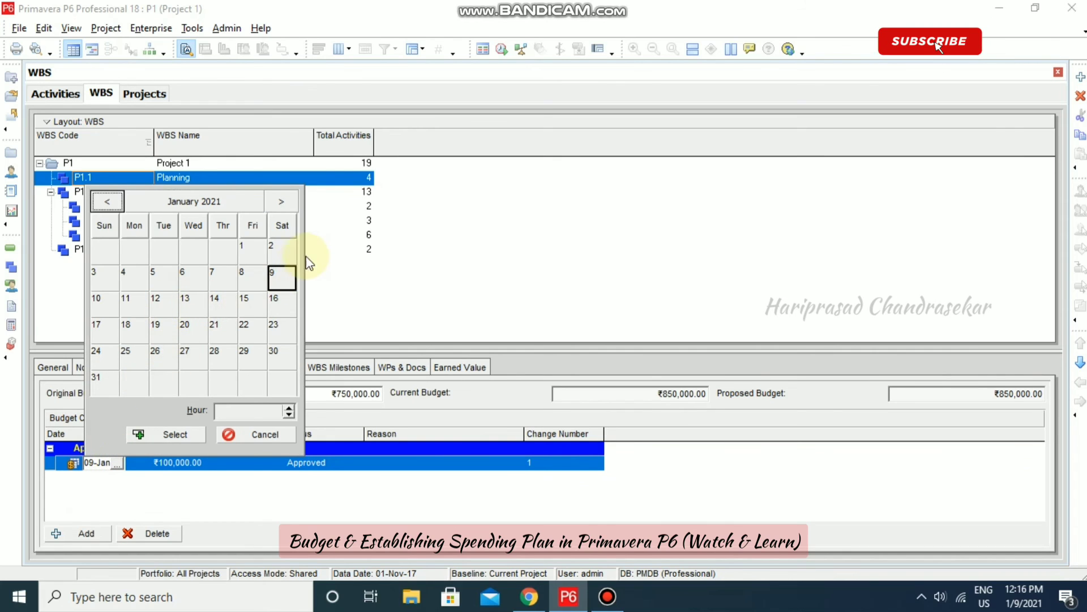
left_click(137, 277)
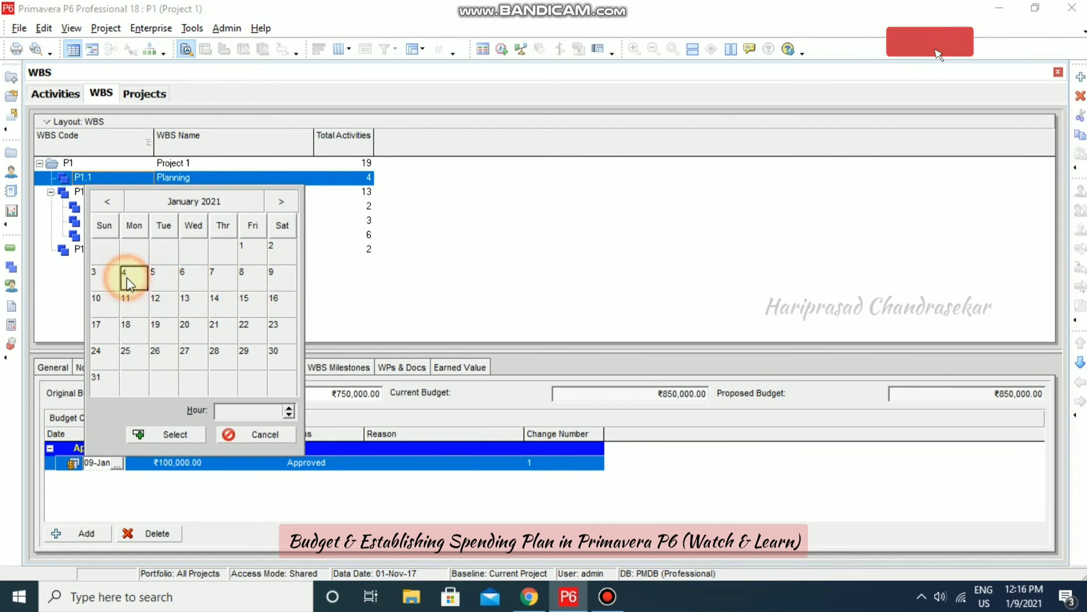
left_click(167, 433)
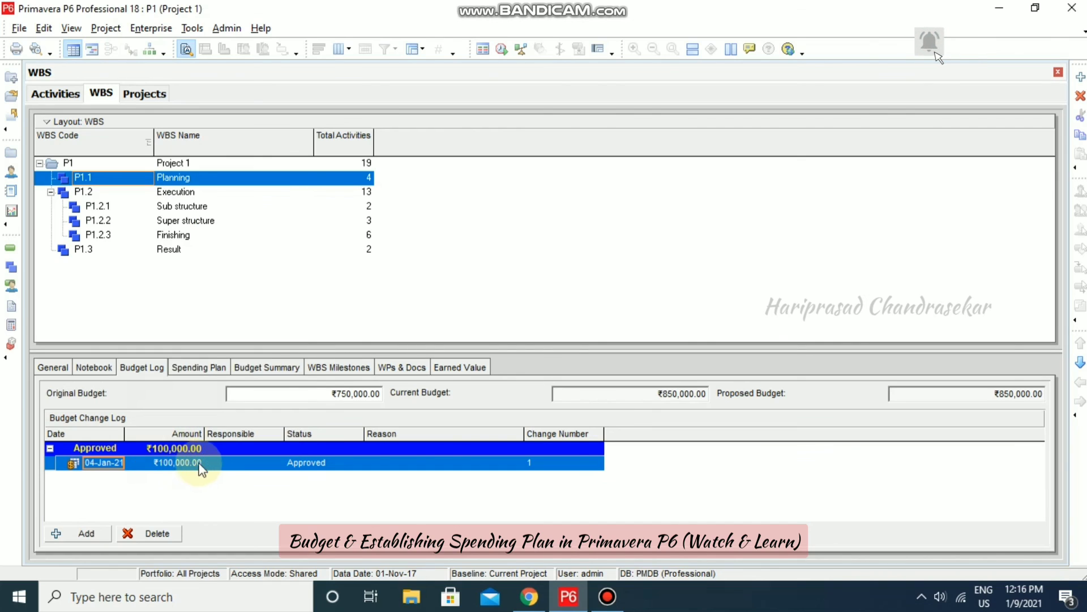
- Enter "Site Er" as responsible and "Material cost diff" as the reason for Planning's approved budget change
left_click(254, 463)
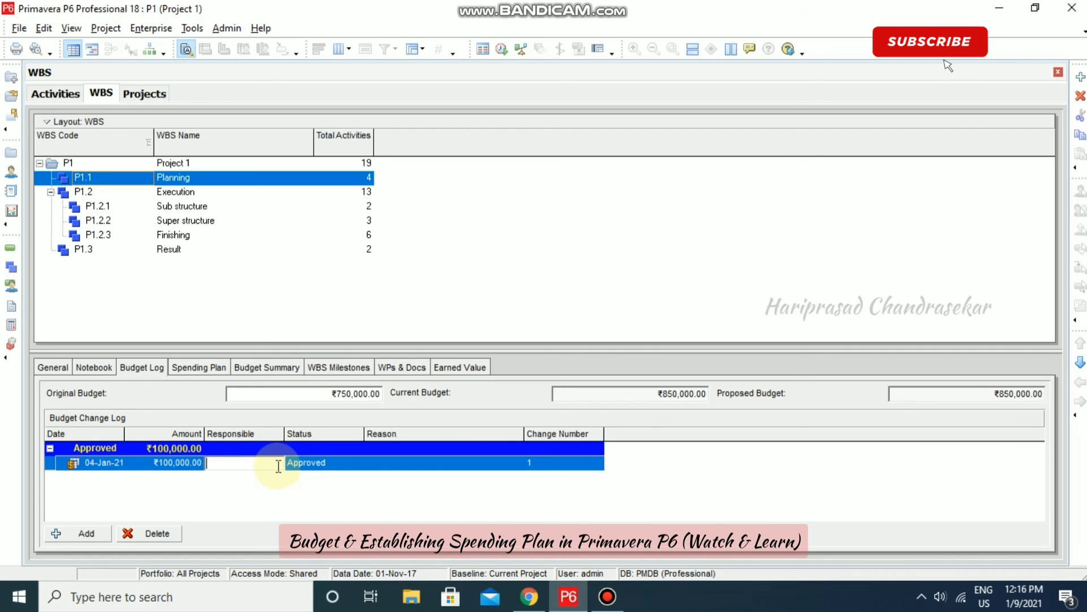
type("Site")
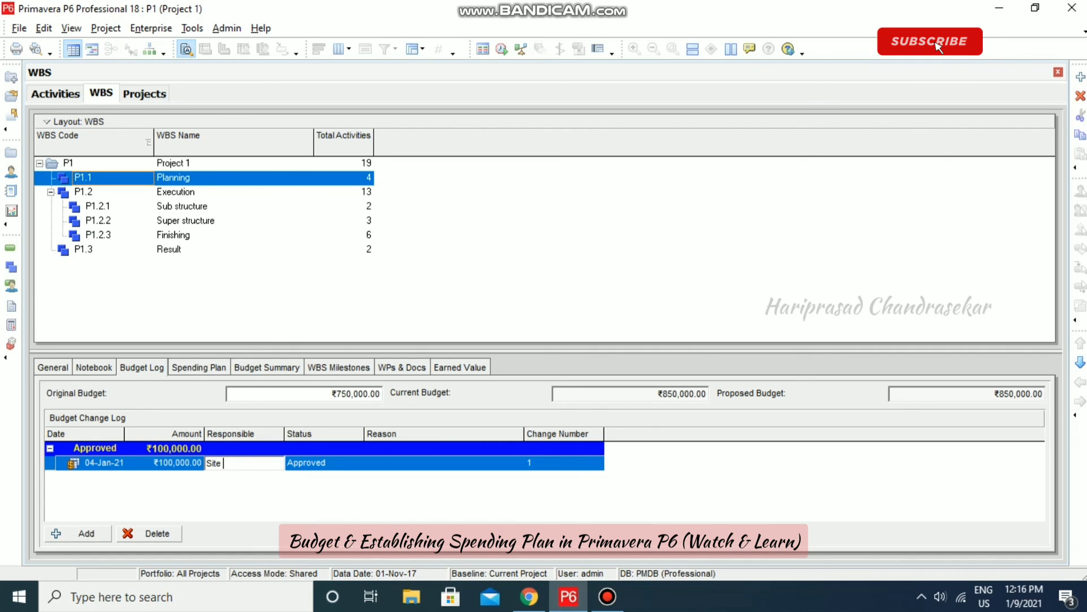
type(" Er")
left_click(418, 463)
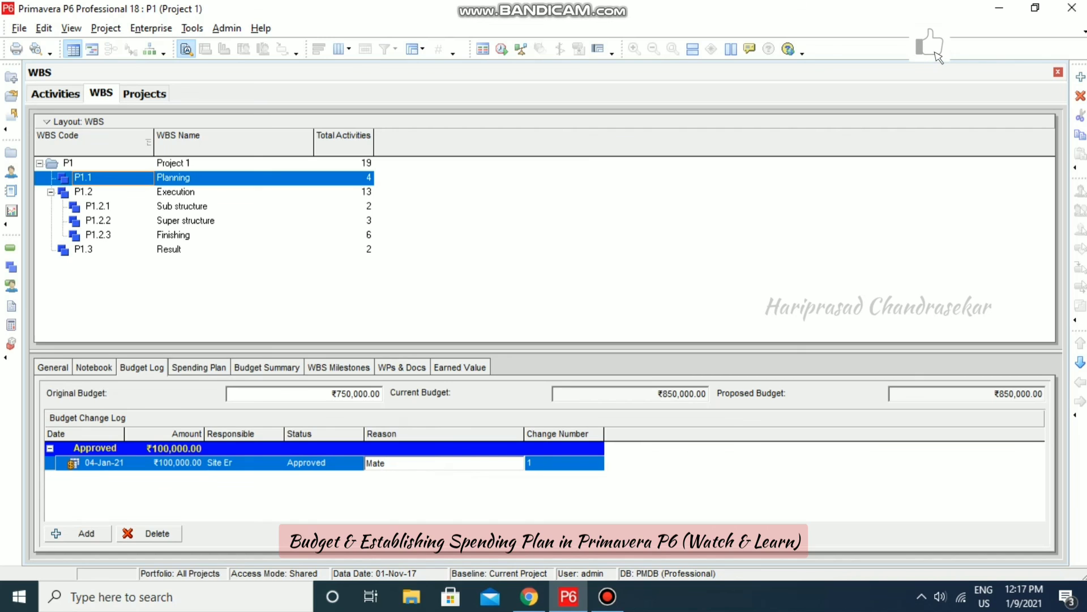
type("Material cost ")
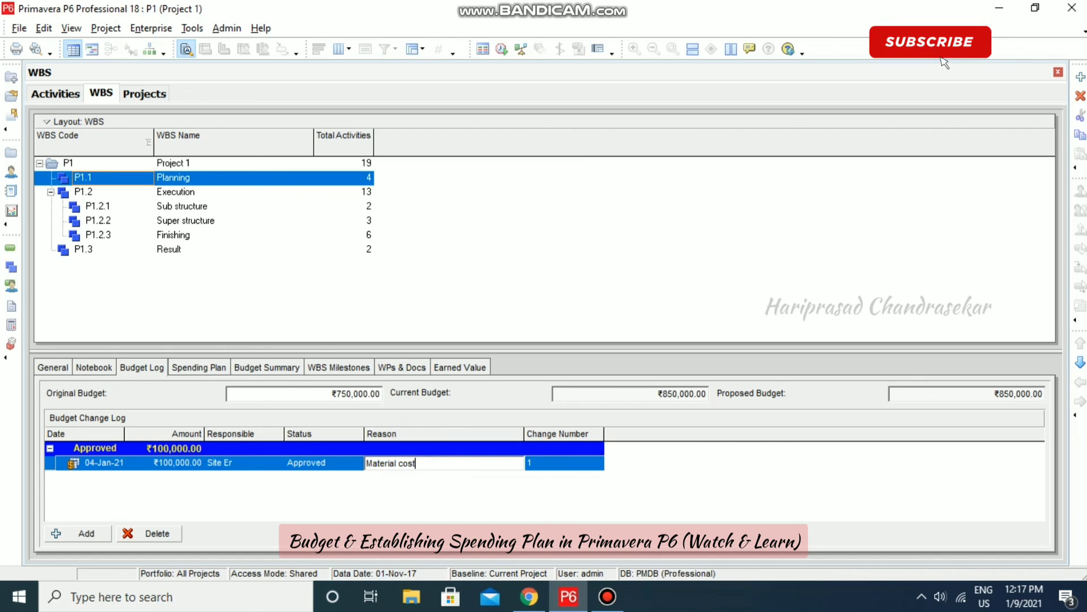
type("diff")
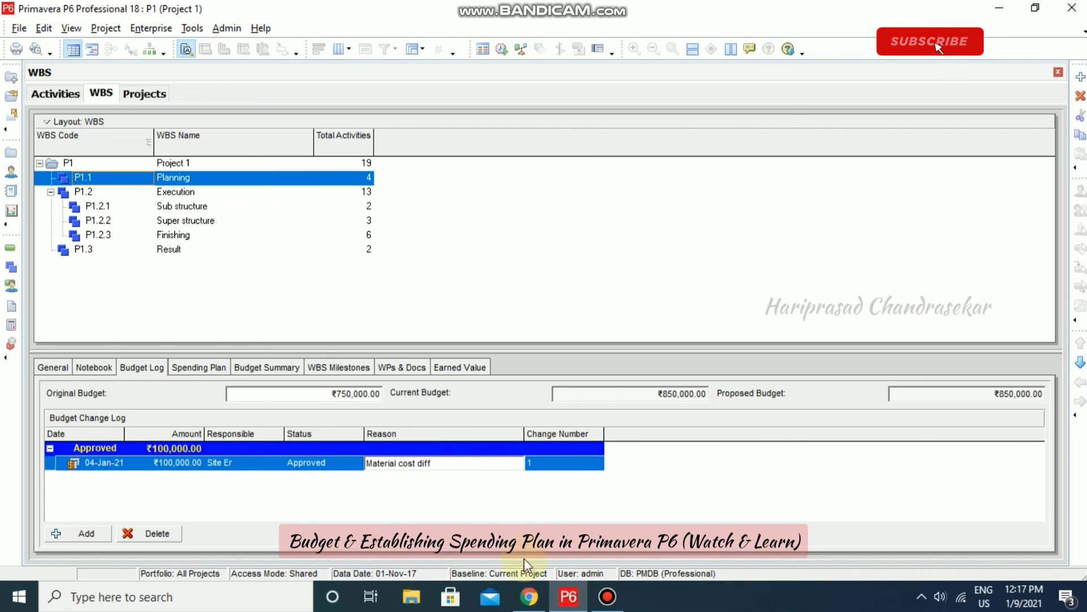
left_click(366, 487)
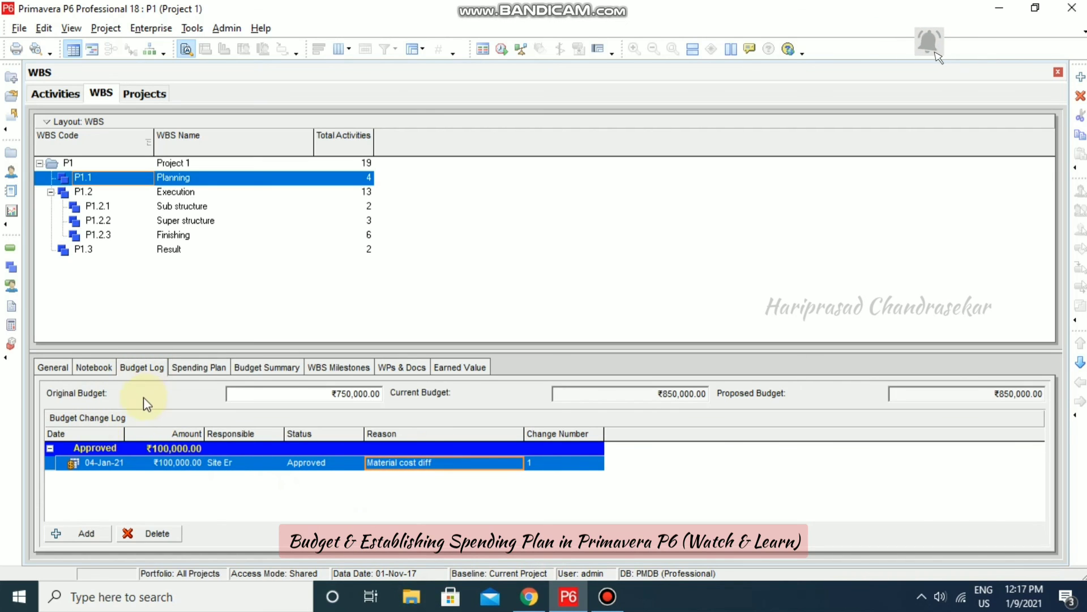
- Review Planning's budget summary and spending plan, including the benefit plan tally, and check Project 1's spending plan
left_click(256, 363)
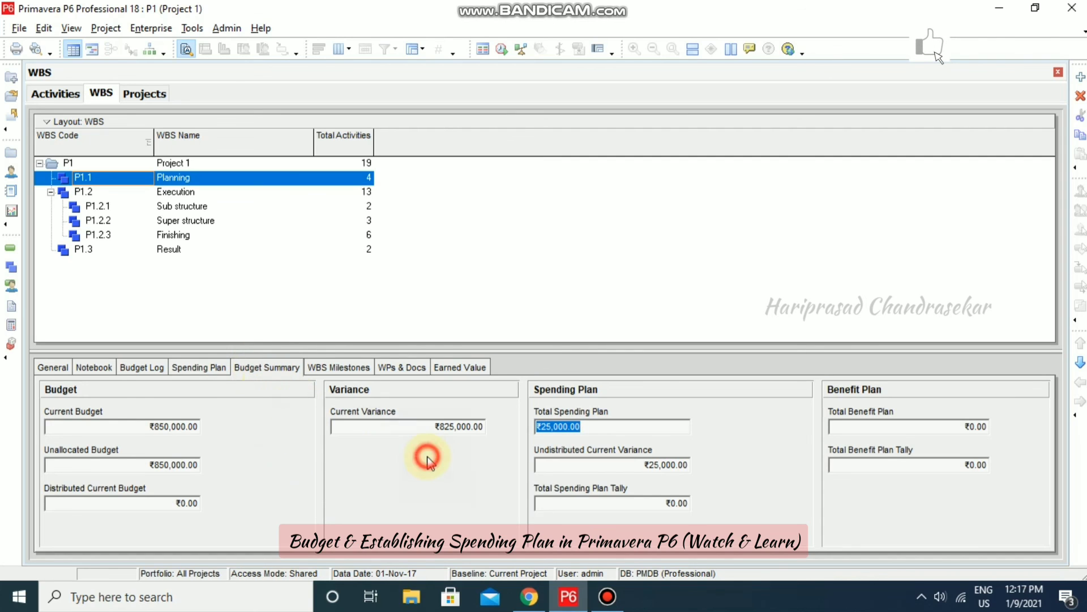
left_click(615, 465)
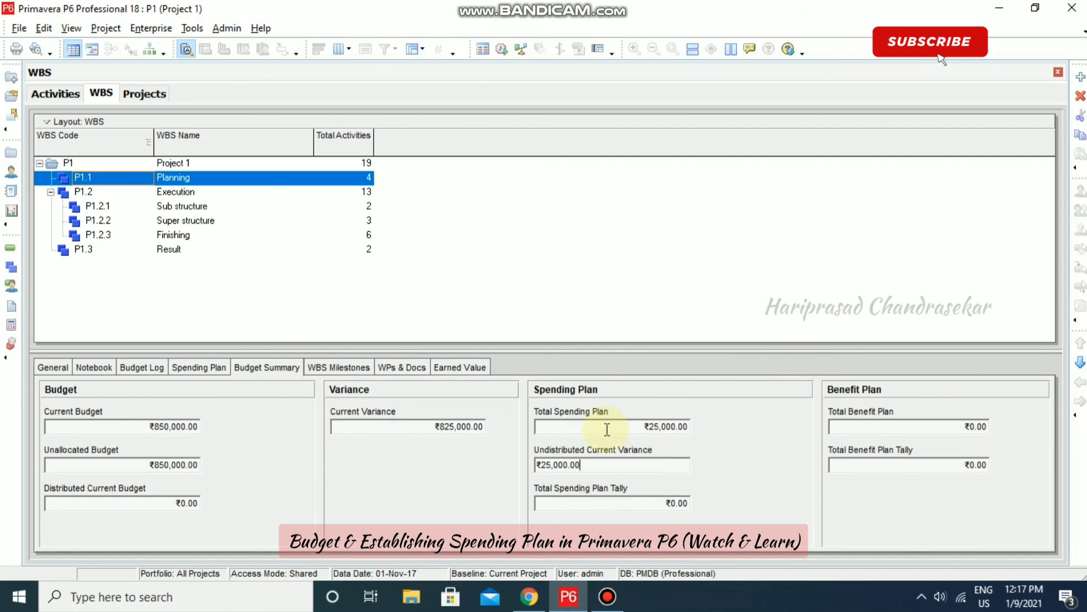
left_click(219, 369)
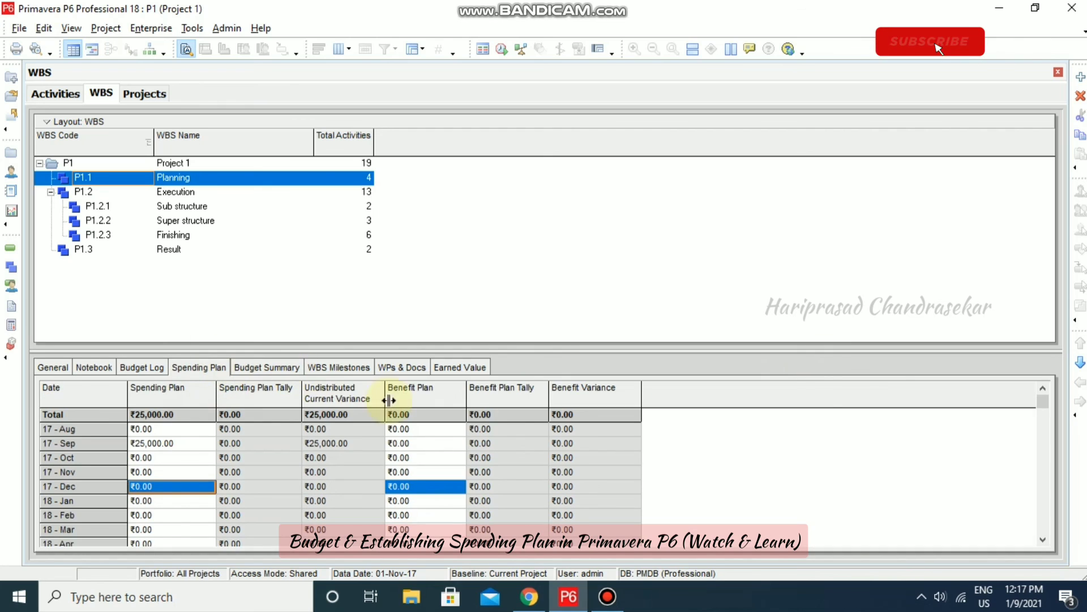
left_click(517, 486)
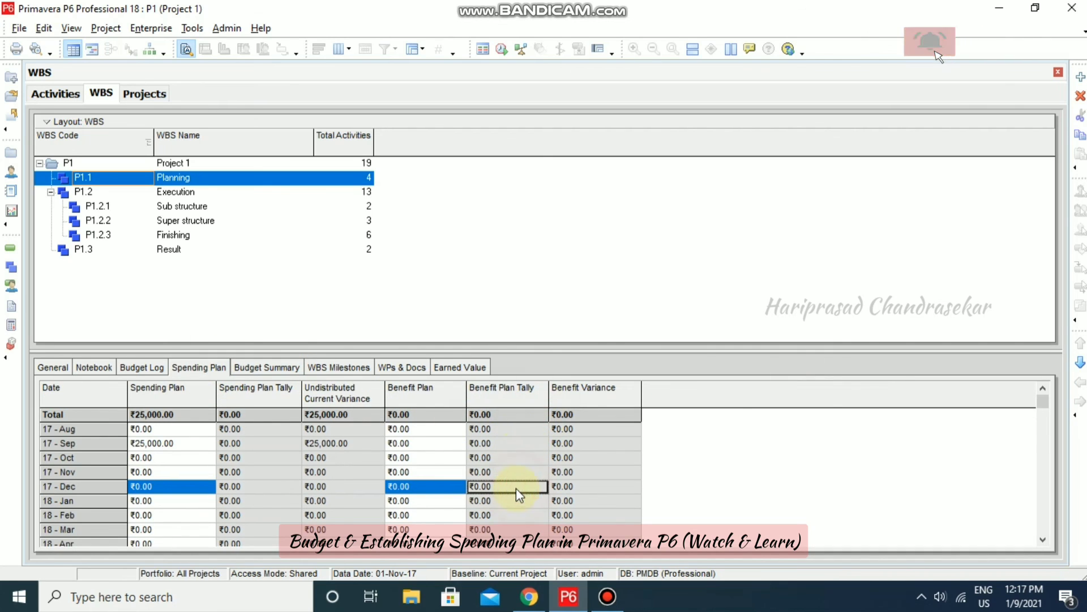
left_click(167, 163)
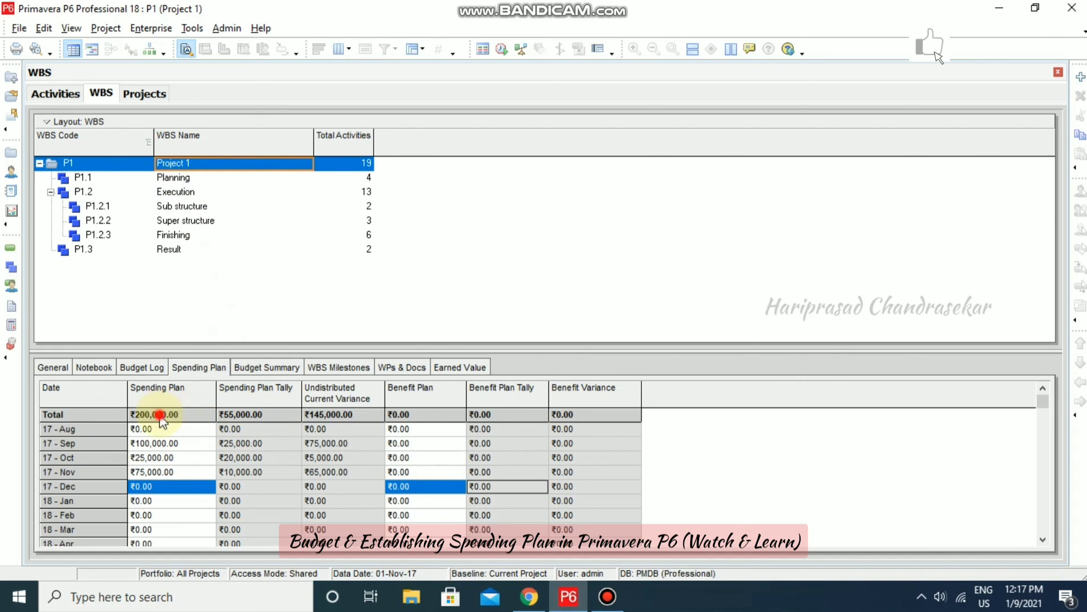